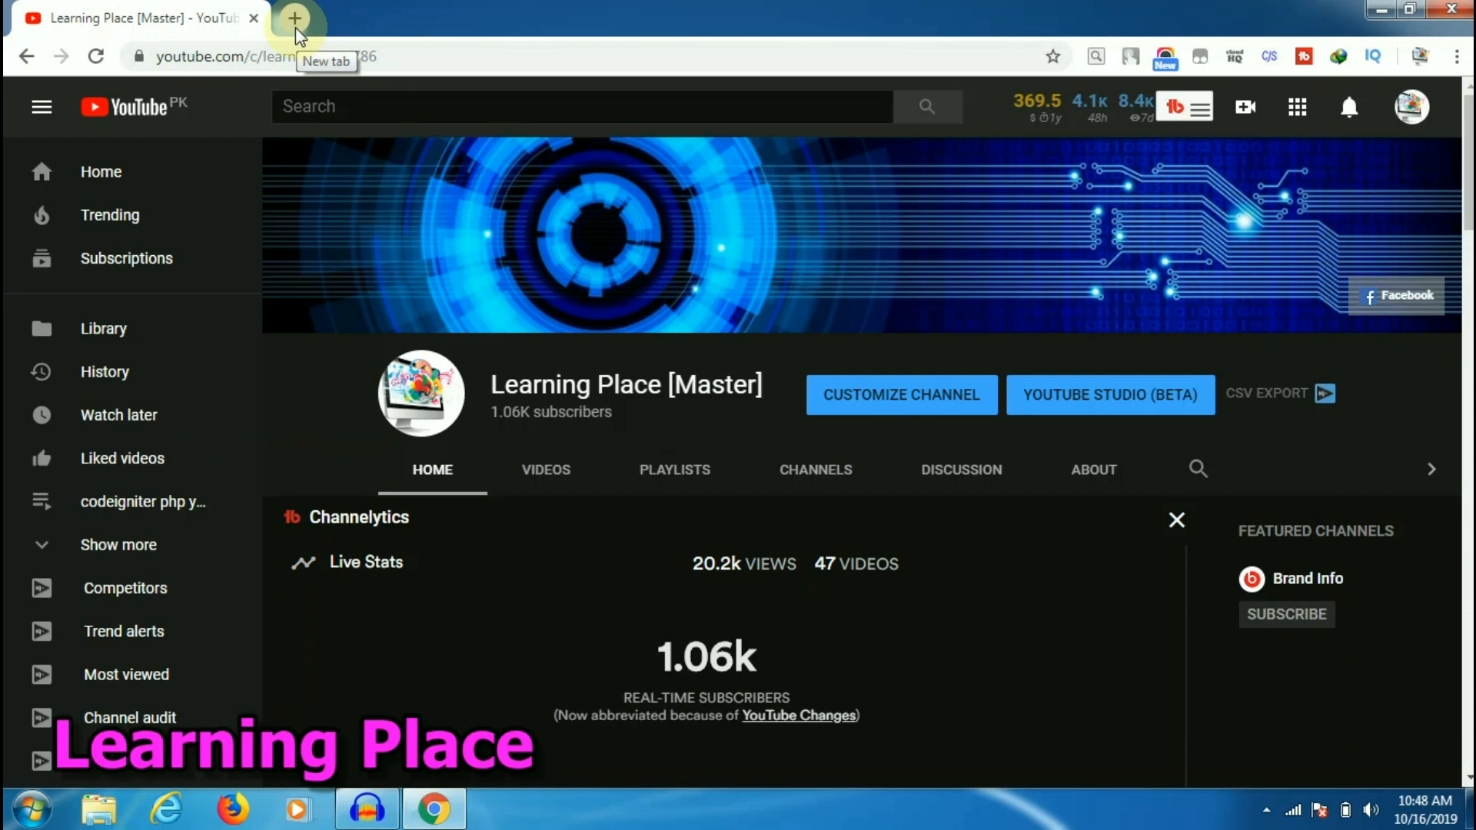
- Open the Google Cloud Platform console at console.cloud.google.com in a new browser tab
click(296, 29)
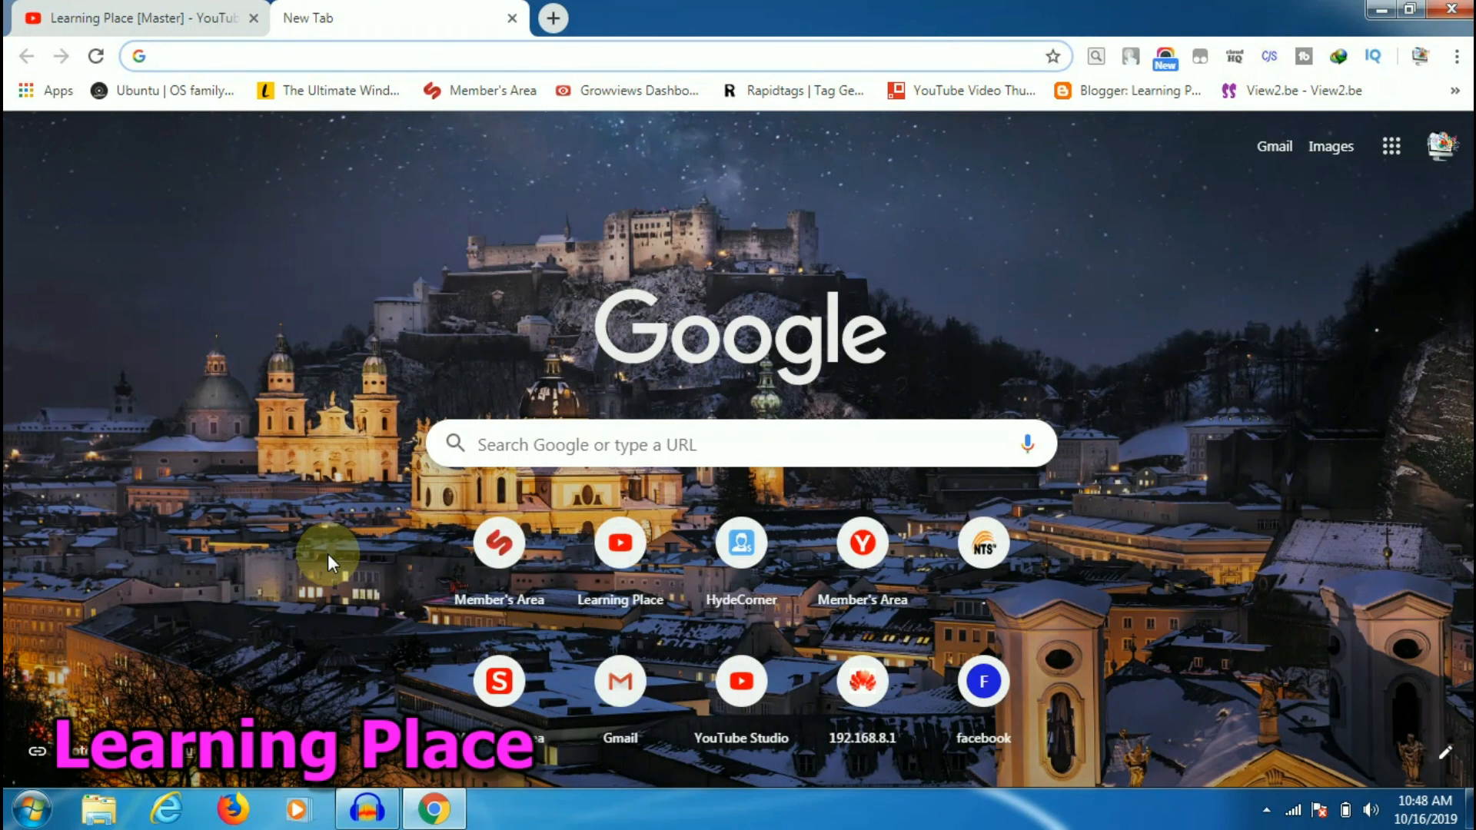
text(c)
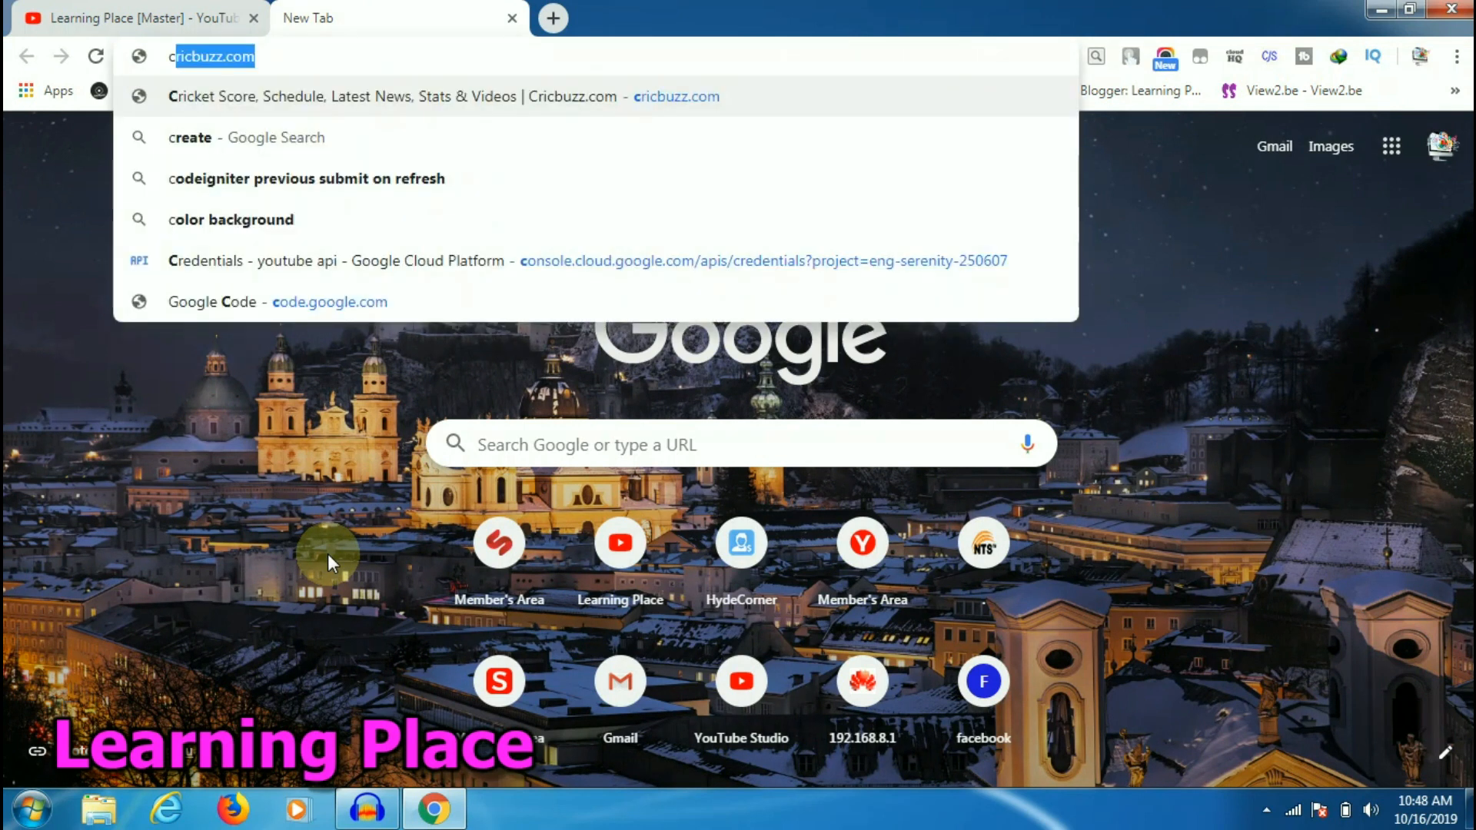
text(o)
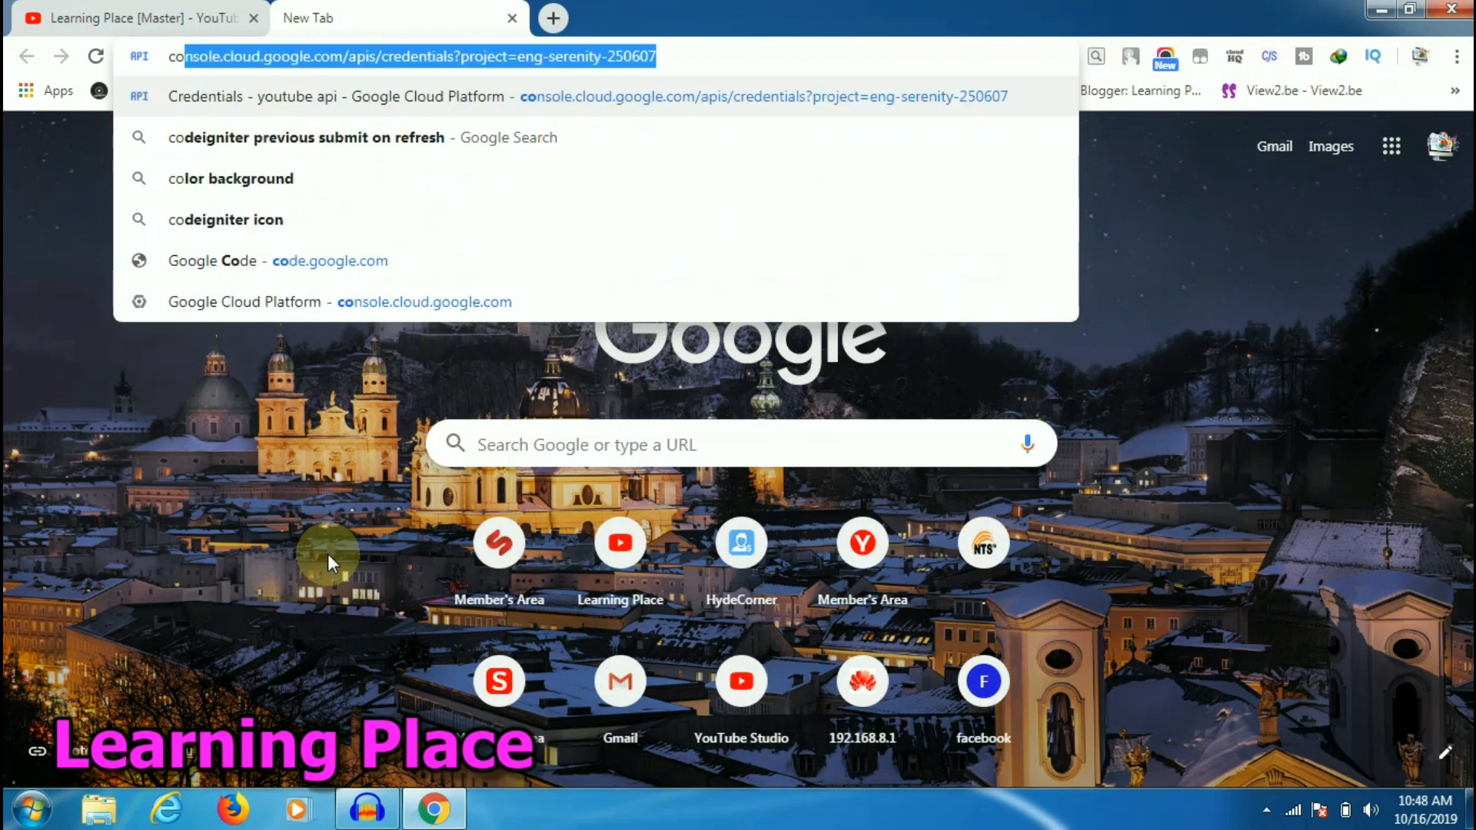
key(End)
key(BackSpace)
key(BackSpace)
key(BackSpace)
key(BackSpace)
key(BackSpace)
key(BackSpace)
key(BackSpace)
key(BackSpace)
key(BackSpace)
key(BackSpace)
key(BackSpace)
key(BackSpace)
key(BackSpace)
key(BackSpace)
key(BackSpace)
key(BackSpace)
key(BackSpace)
key(BackSpace)
key(BackSpace)
key(BackSpace)
key(BackSpace)
key(BackSpace)
key(BackSpace)
key(BackSpace)
key(BackSpace)
key(BackSpace)
key(BackSpace)
key(BackSpace)
key(BackSpace)
key(BackSpace)
key(BackSpace)
key(Return)
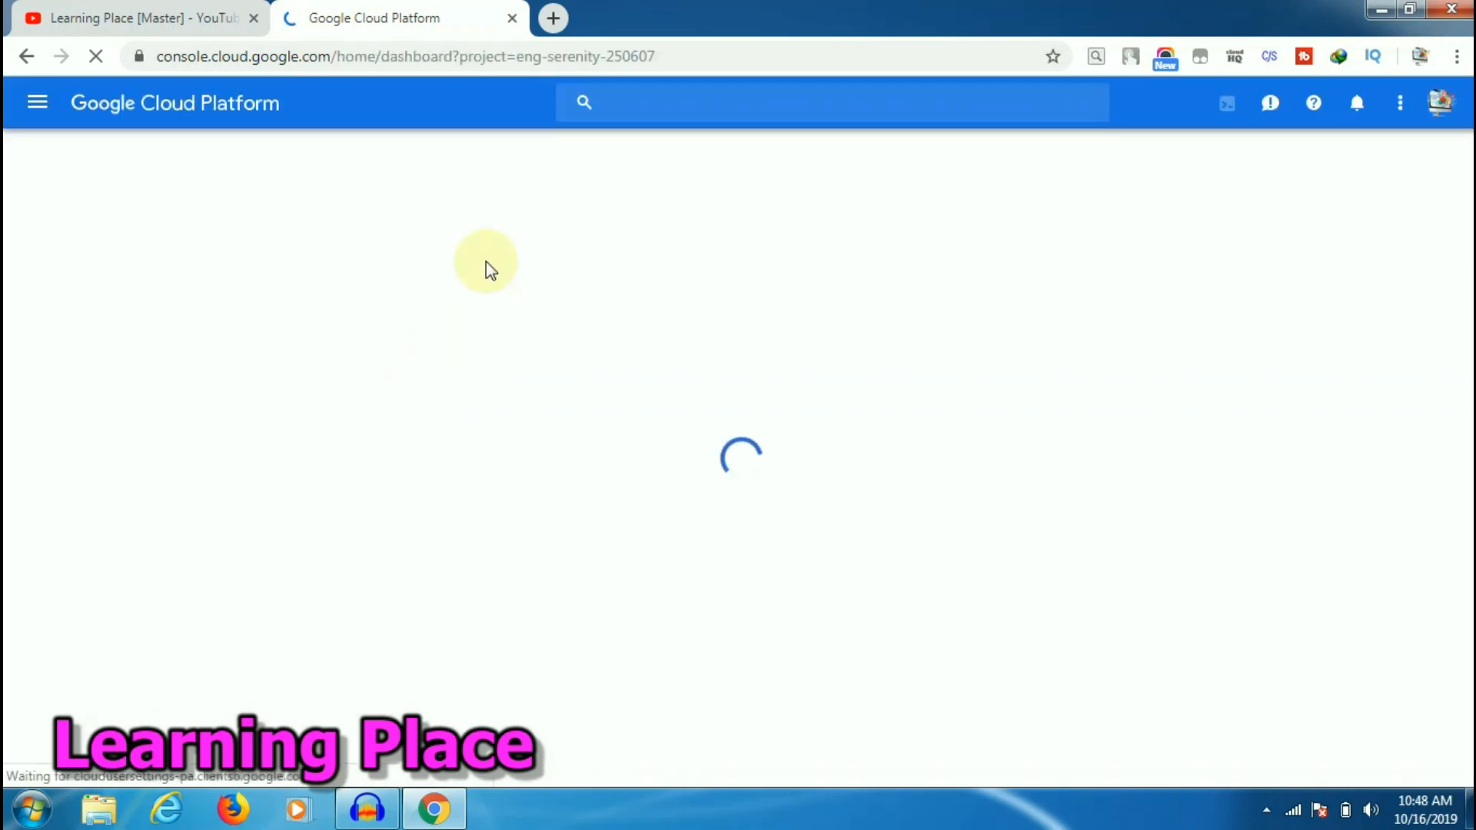
- Switch the console to another signed-in Google account and close the original console tab
click(1439, 100)
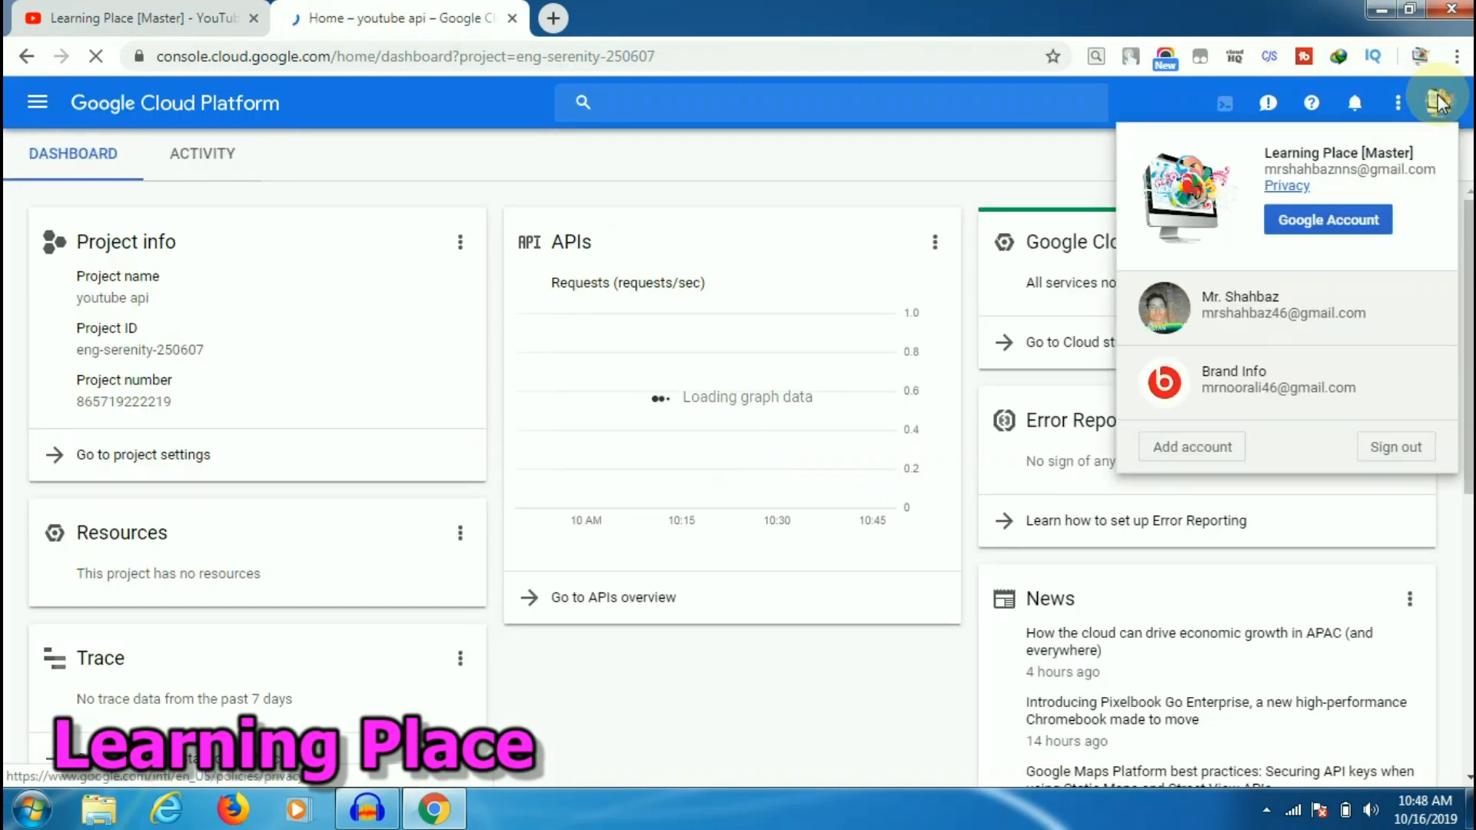
click(1188, 373)
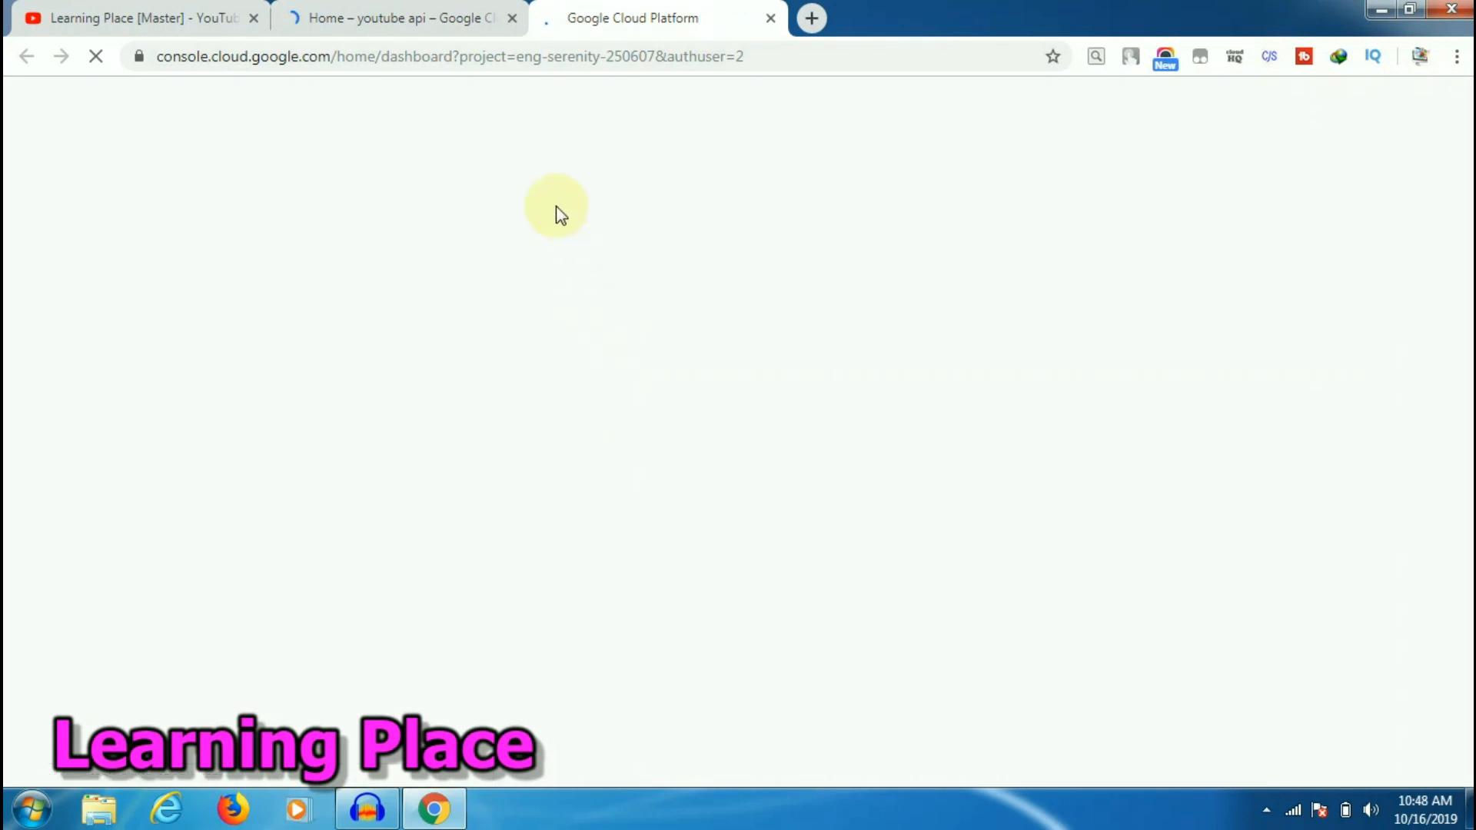
click(511, 18)
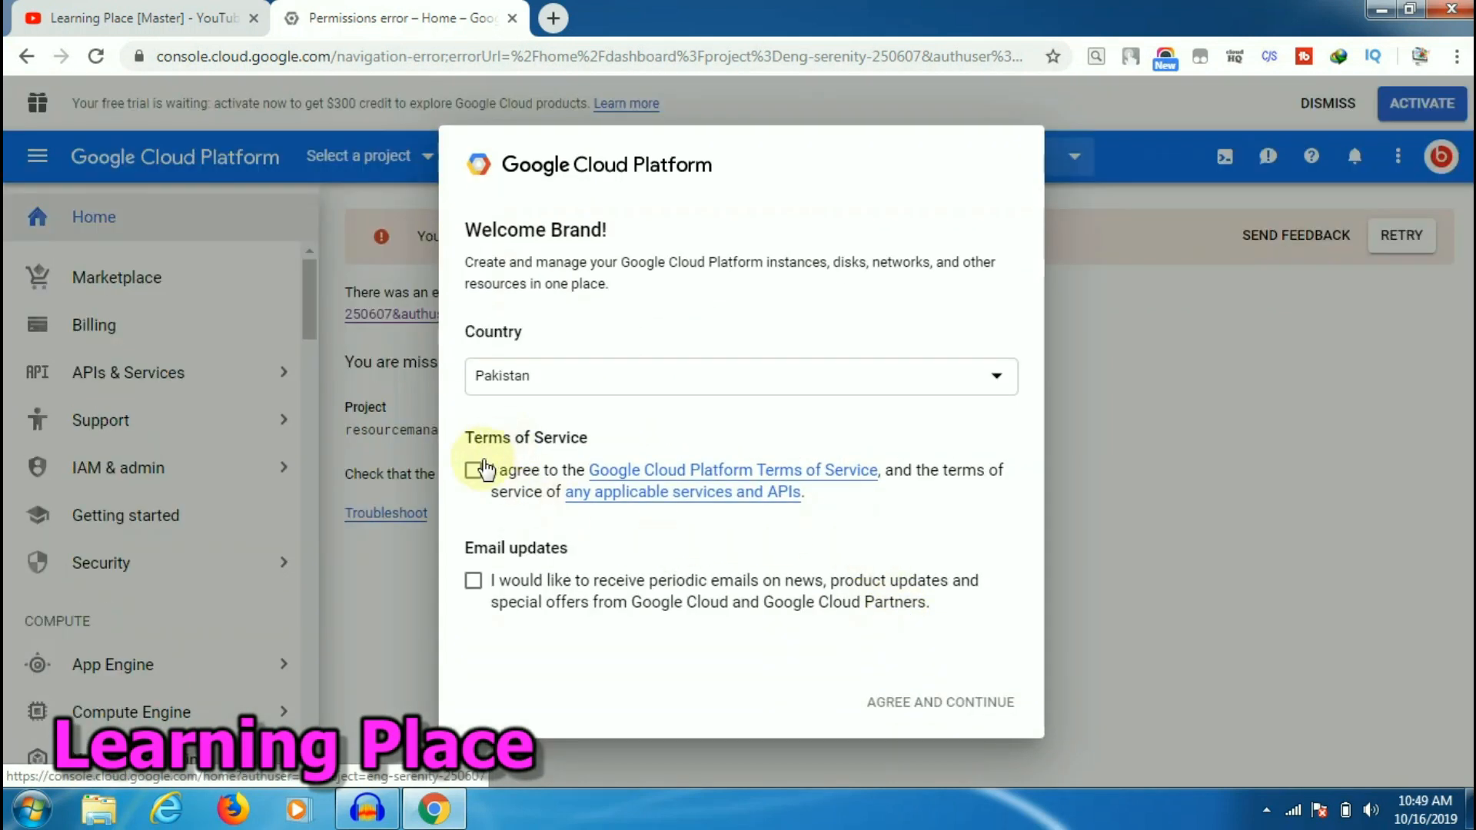
- Accept the Google Cloud Platform Terms of Service and complete the welcome form's email updates choice
click(474, 470)
click(473, 582)
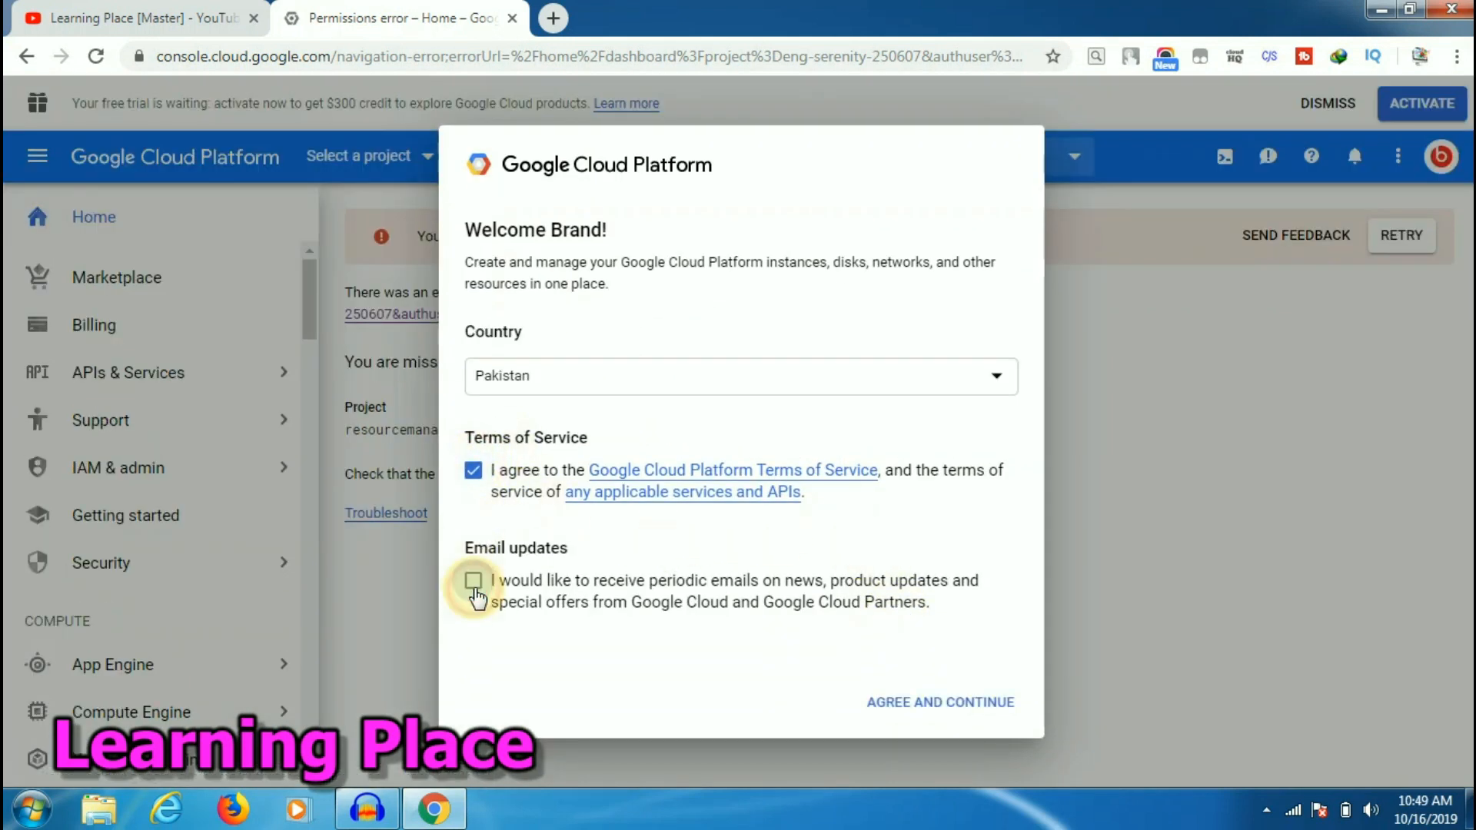
click(473, 582)
click(872, 698)
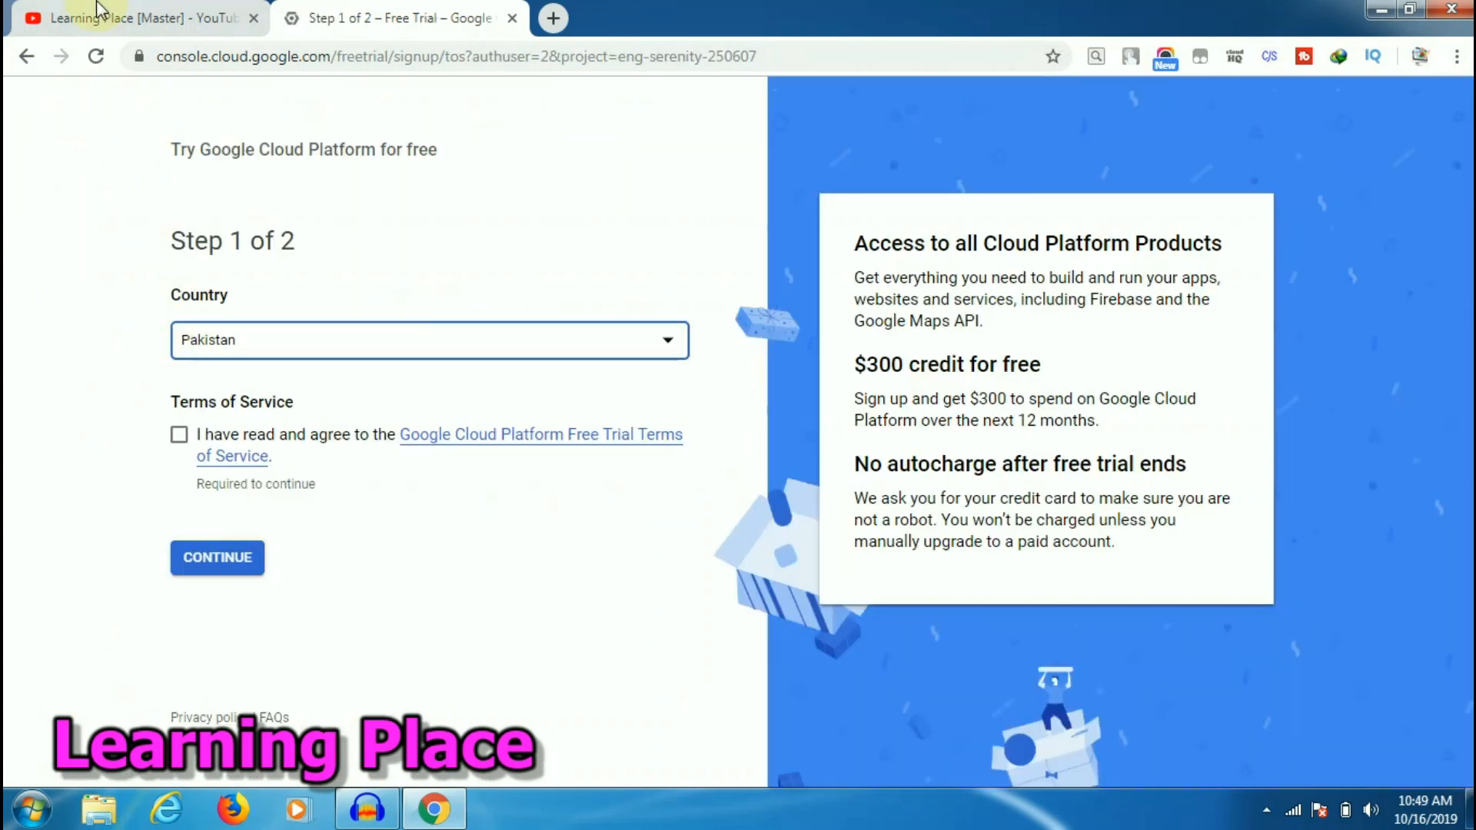
- Leave the free trial sign-up, dismiss its offer, and reload the console from the base address console.cloud.google.com
click(17, 63)
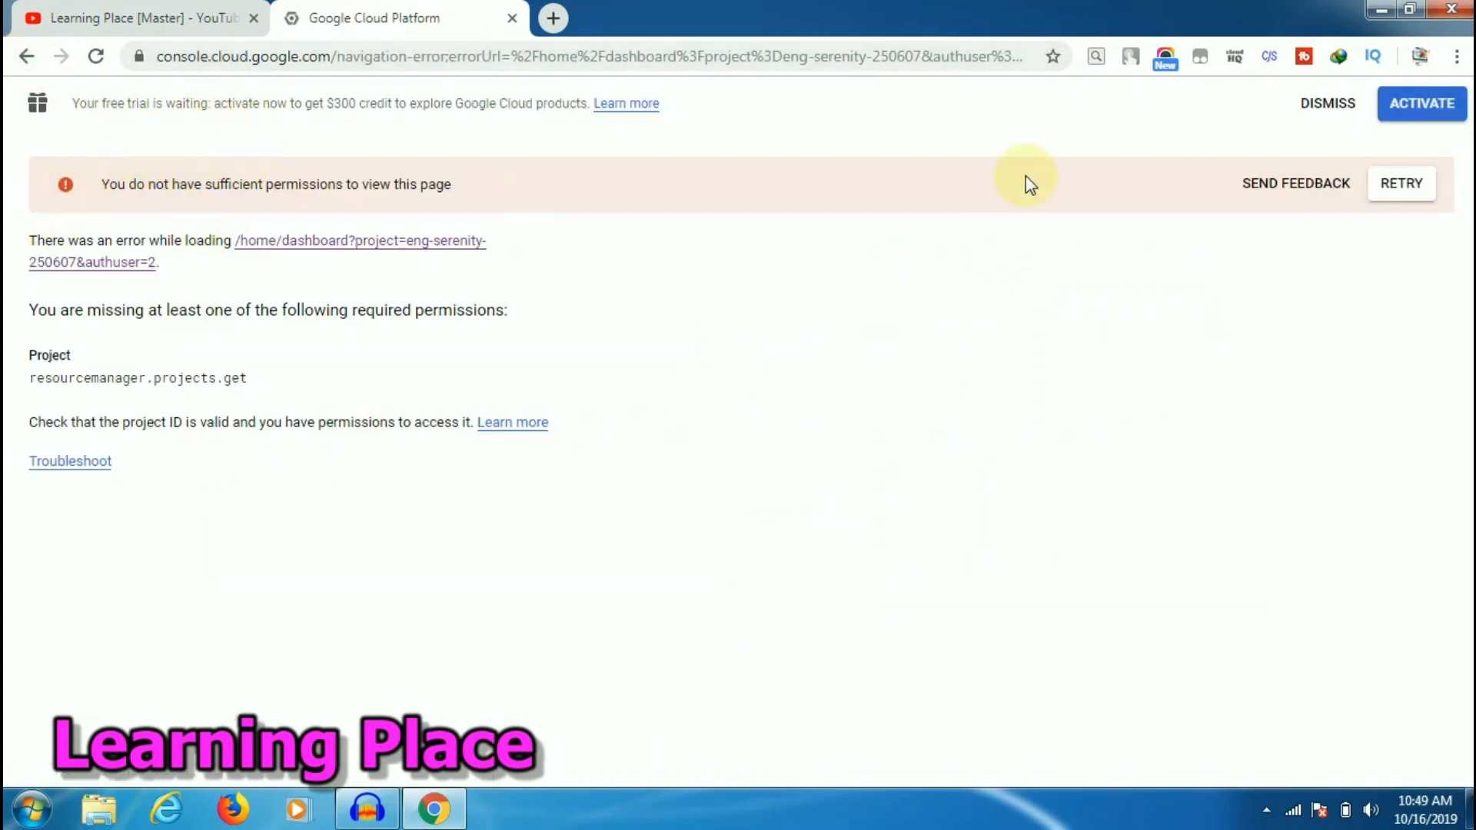
click(1331, 115)
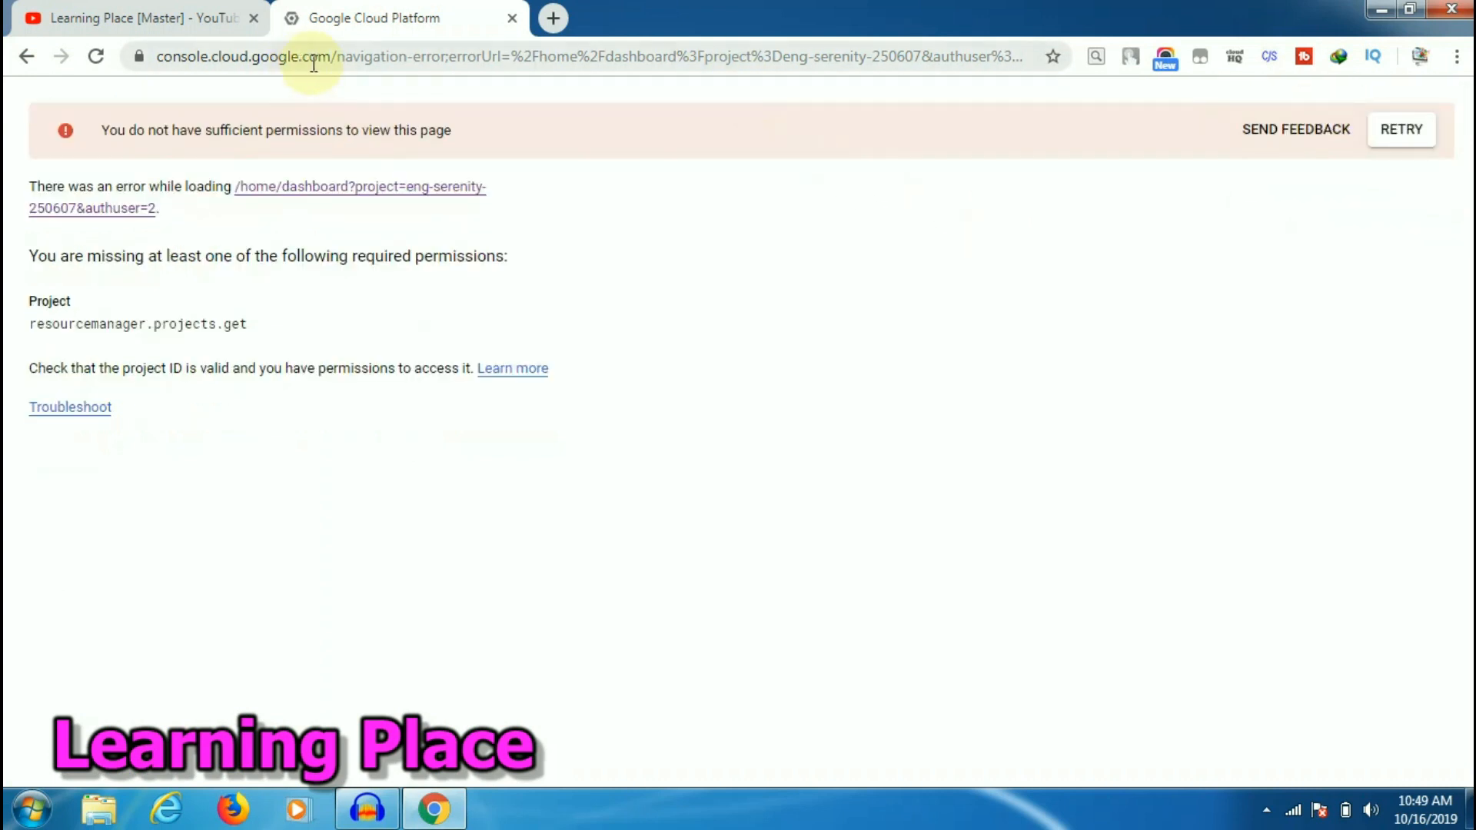
drag(341, 58, 1213, 132)
key(BackSpace)
key(Return)
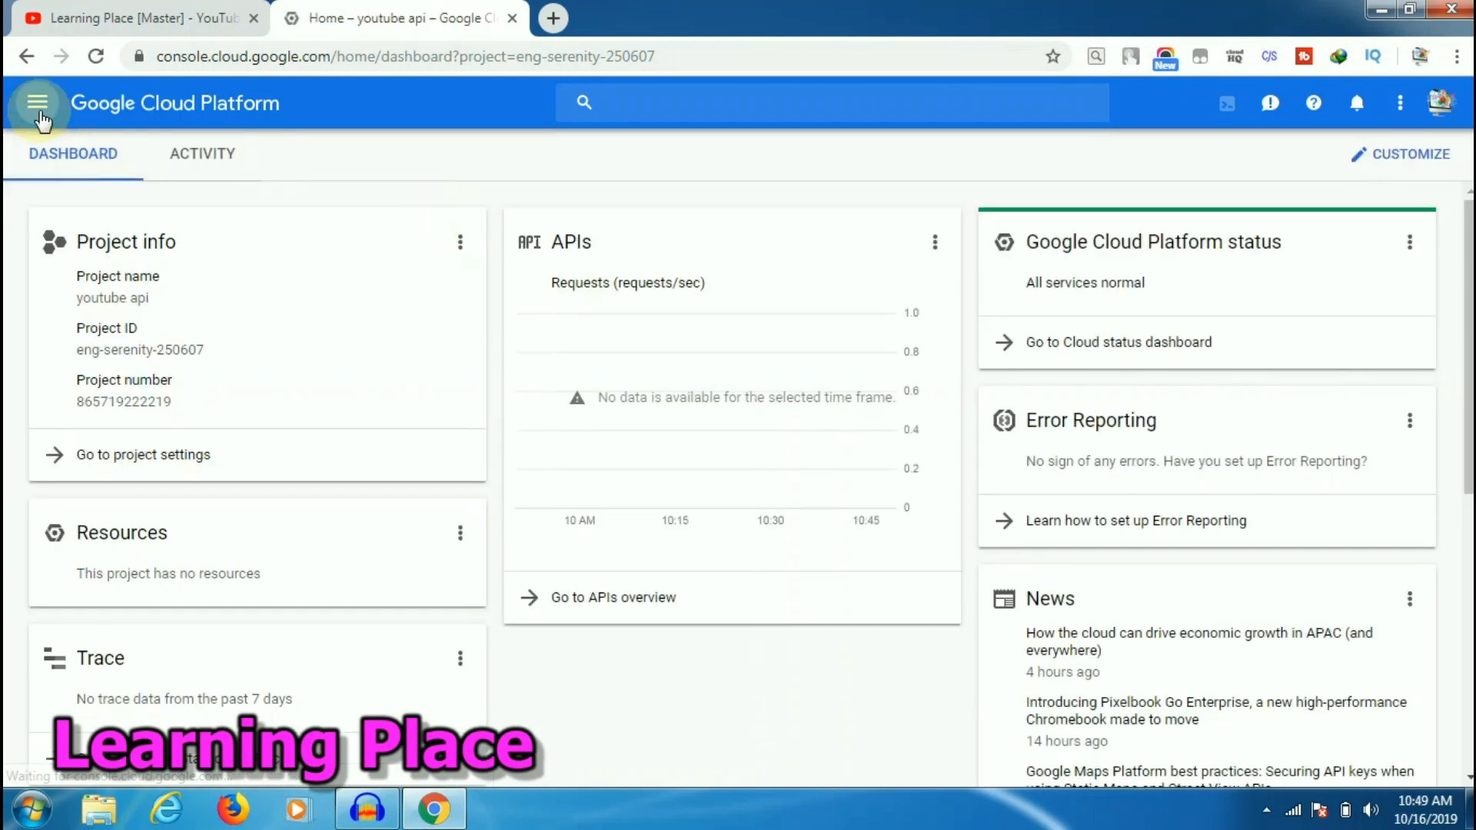
click(38, 102)
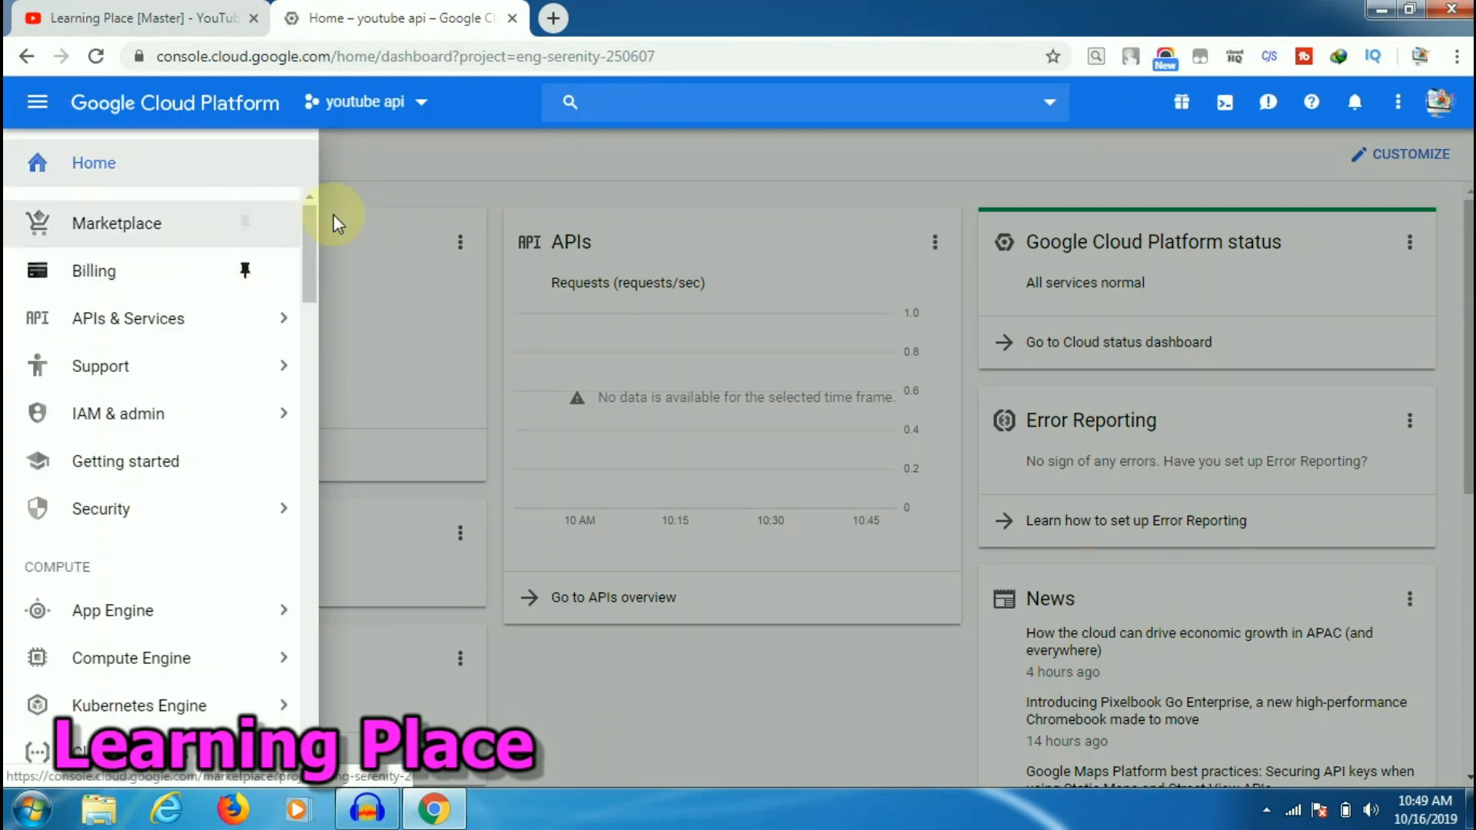
drag(316, 246, 322, 702)
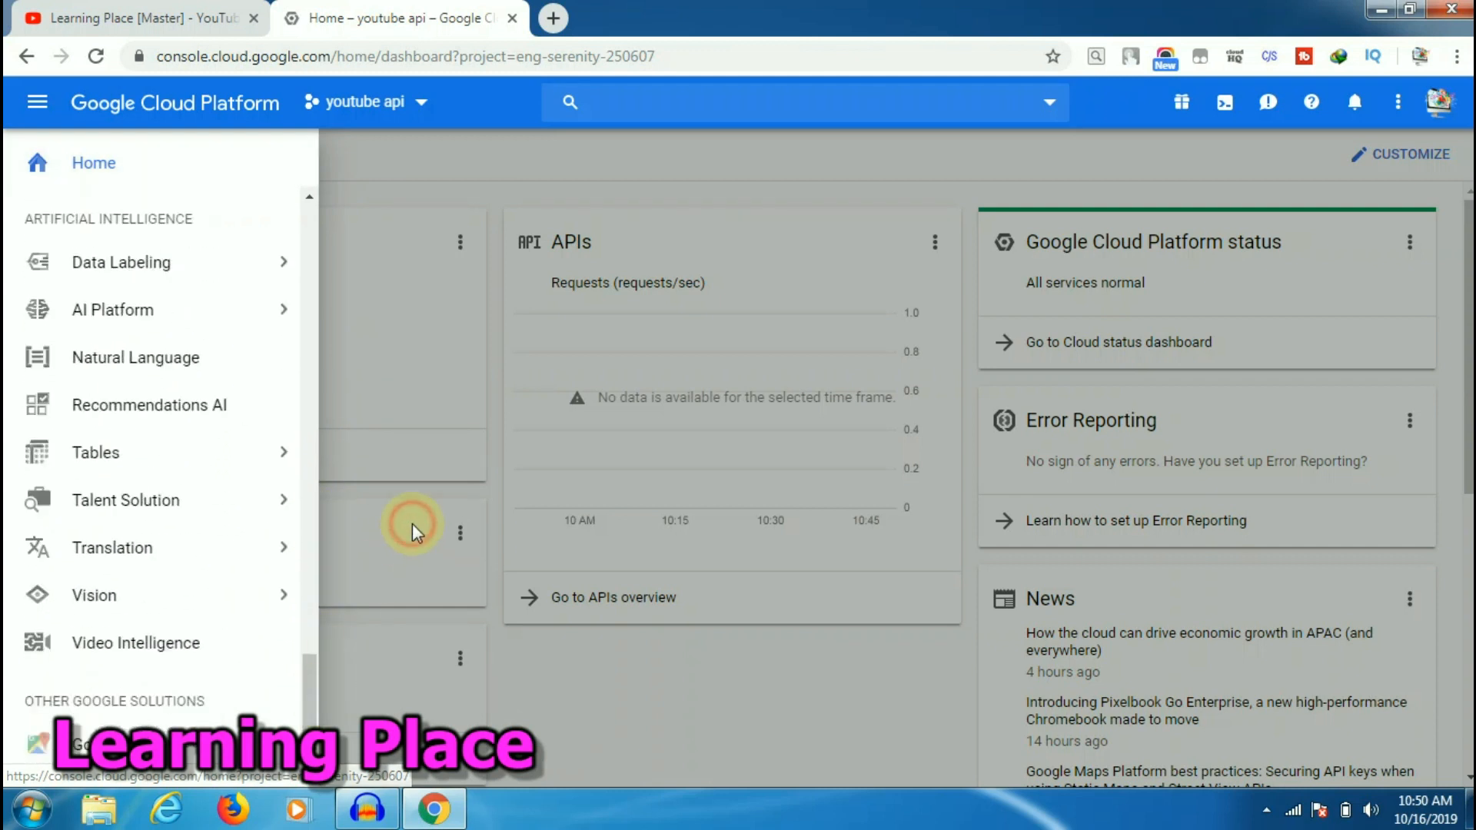
click(412, 523)
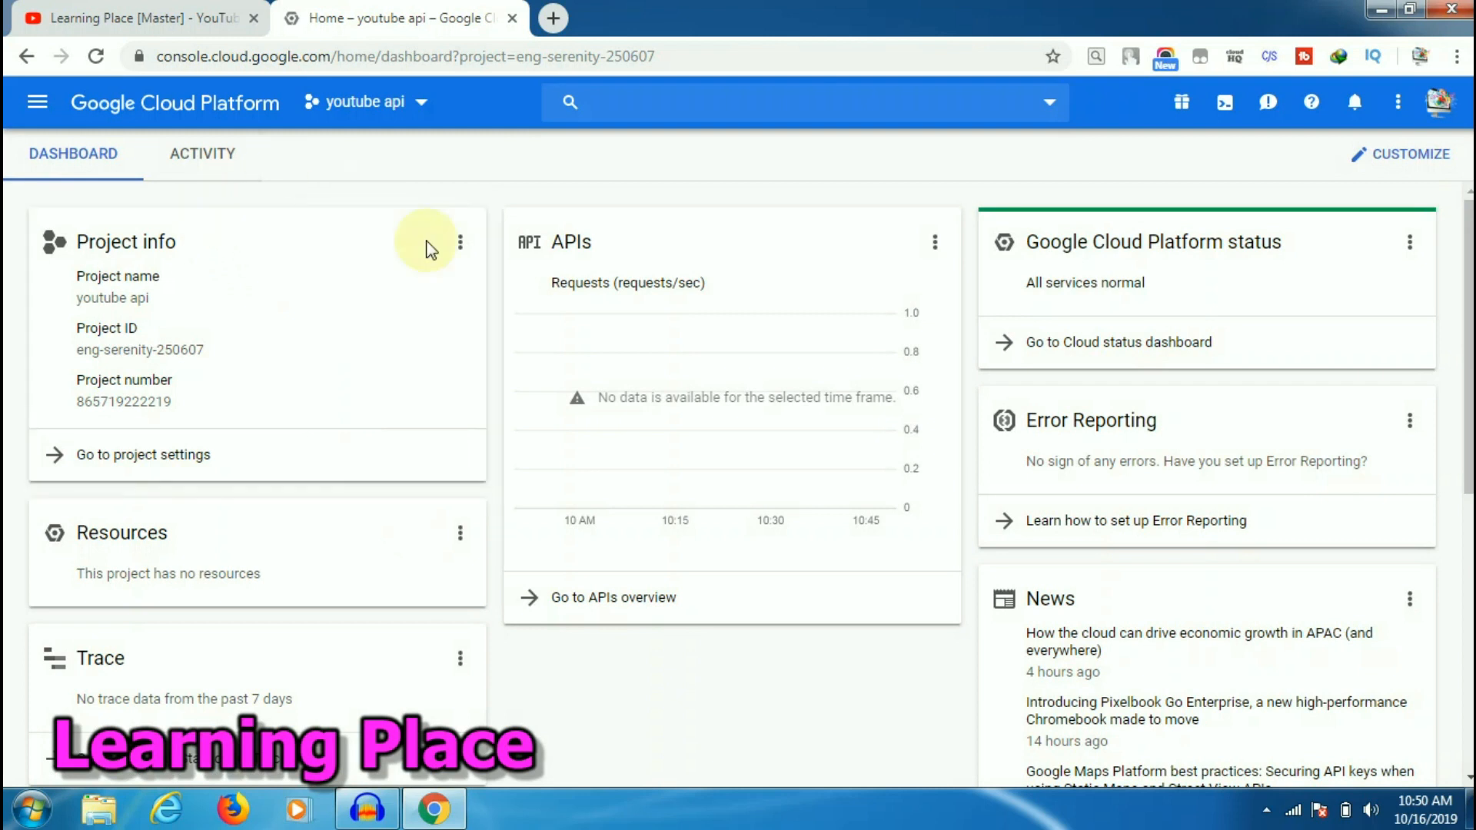
scroll(198, 494, down, 7)
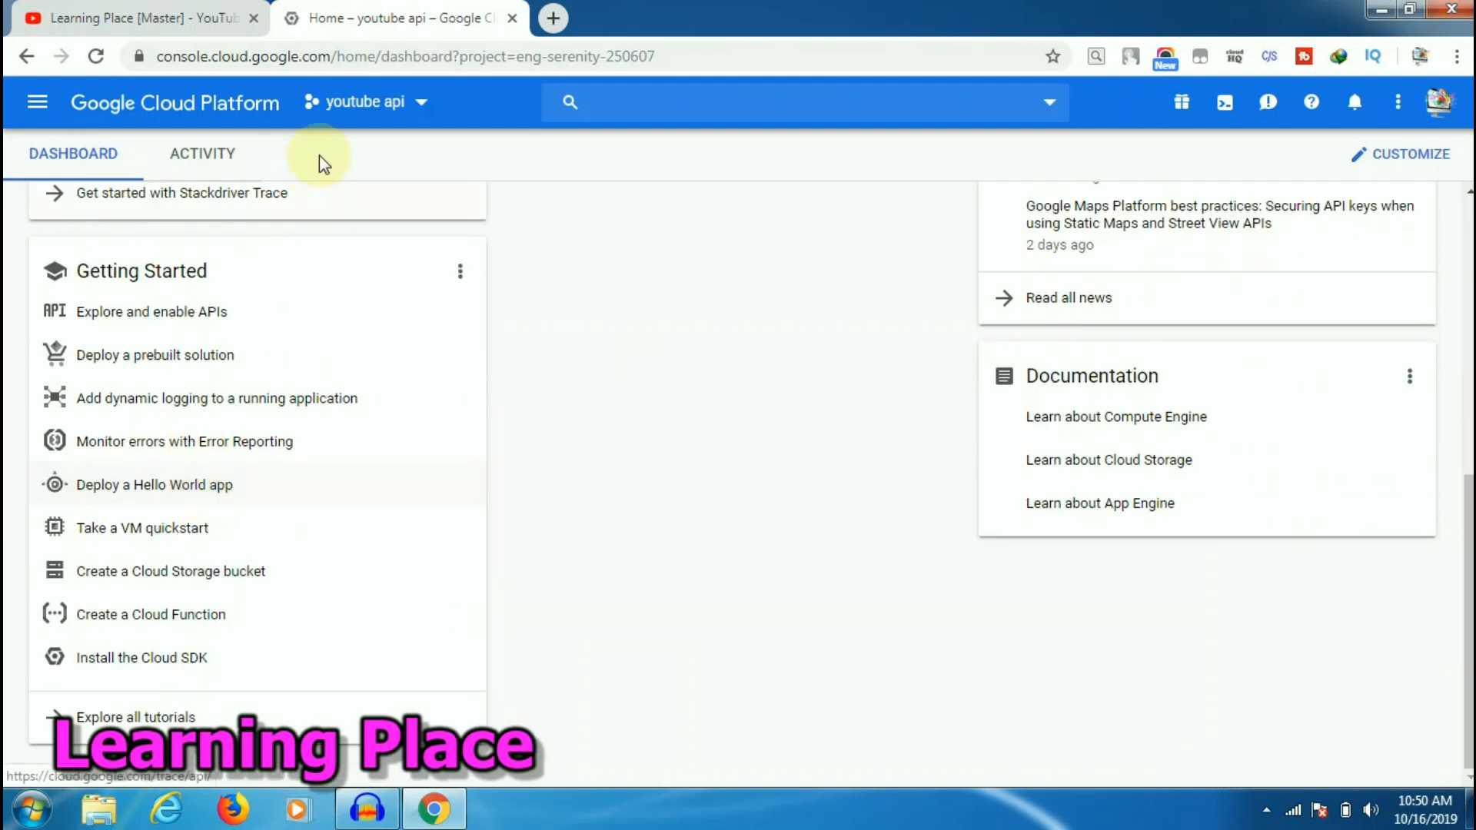
click(358, 108)
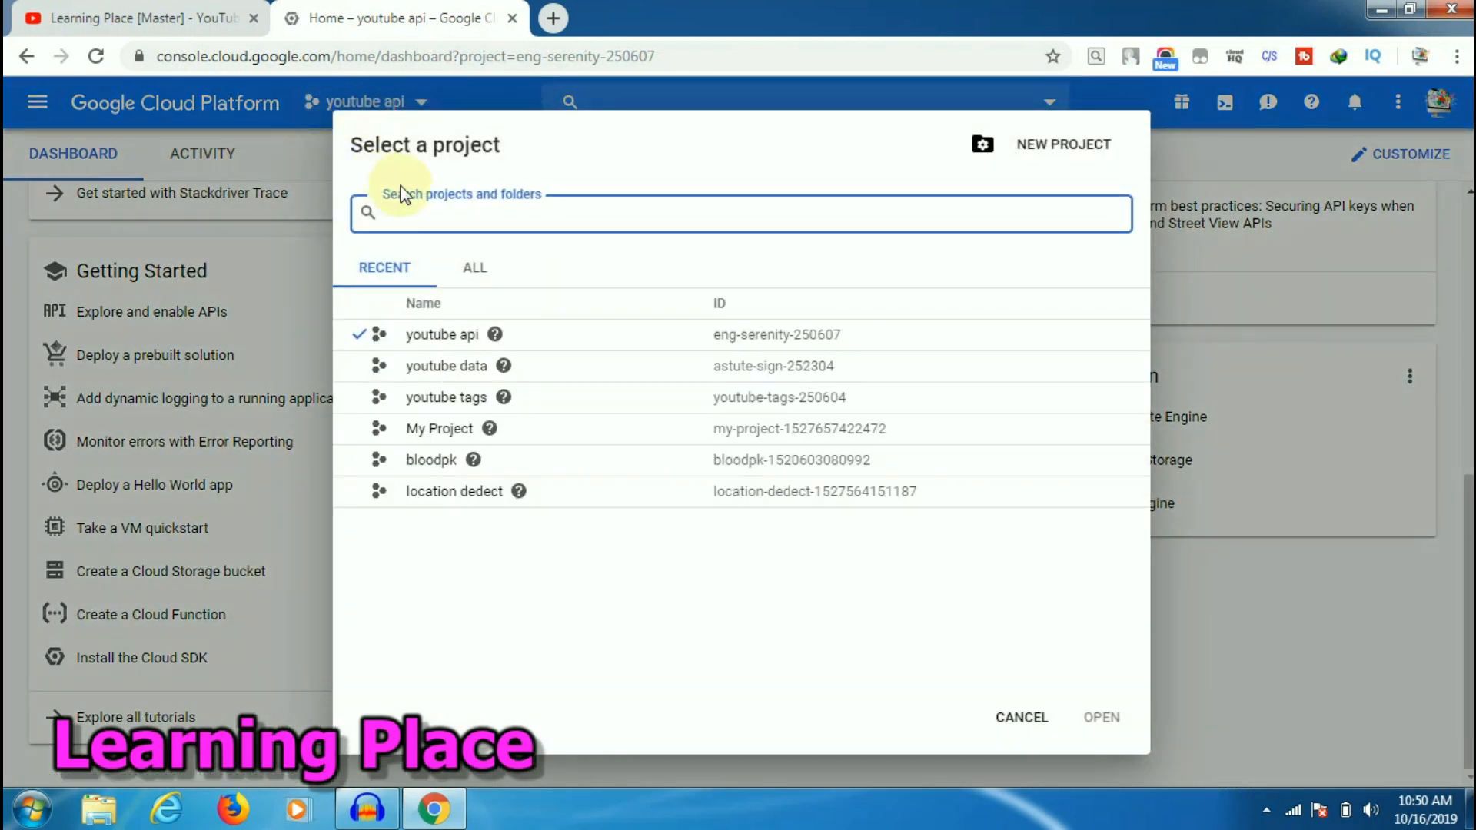
click(1024, 721)
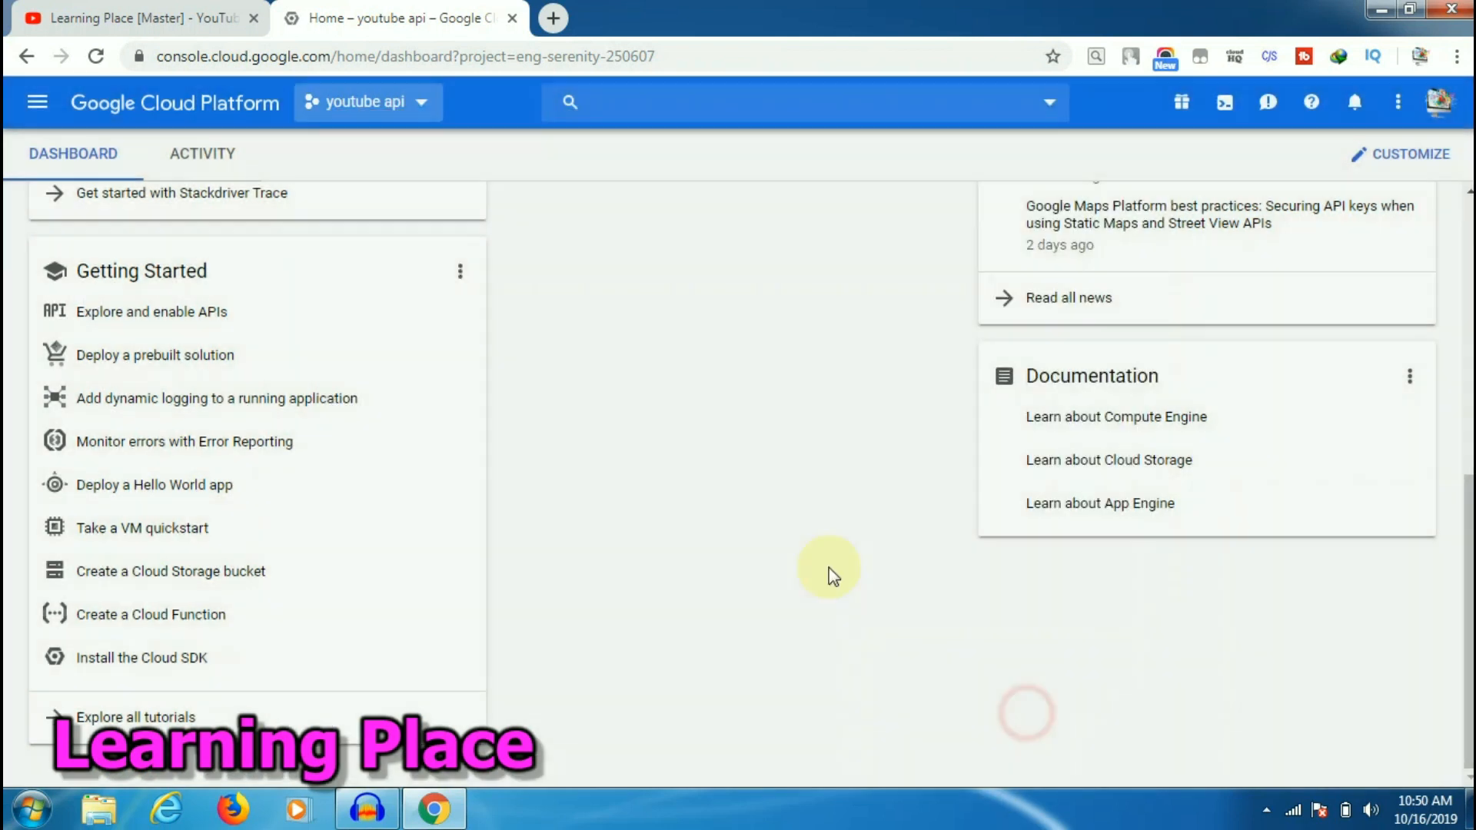
- Search the API Library for "youtub" and open the YouTube Data API v3 page
click(52, 117)
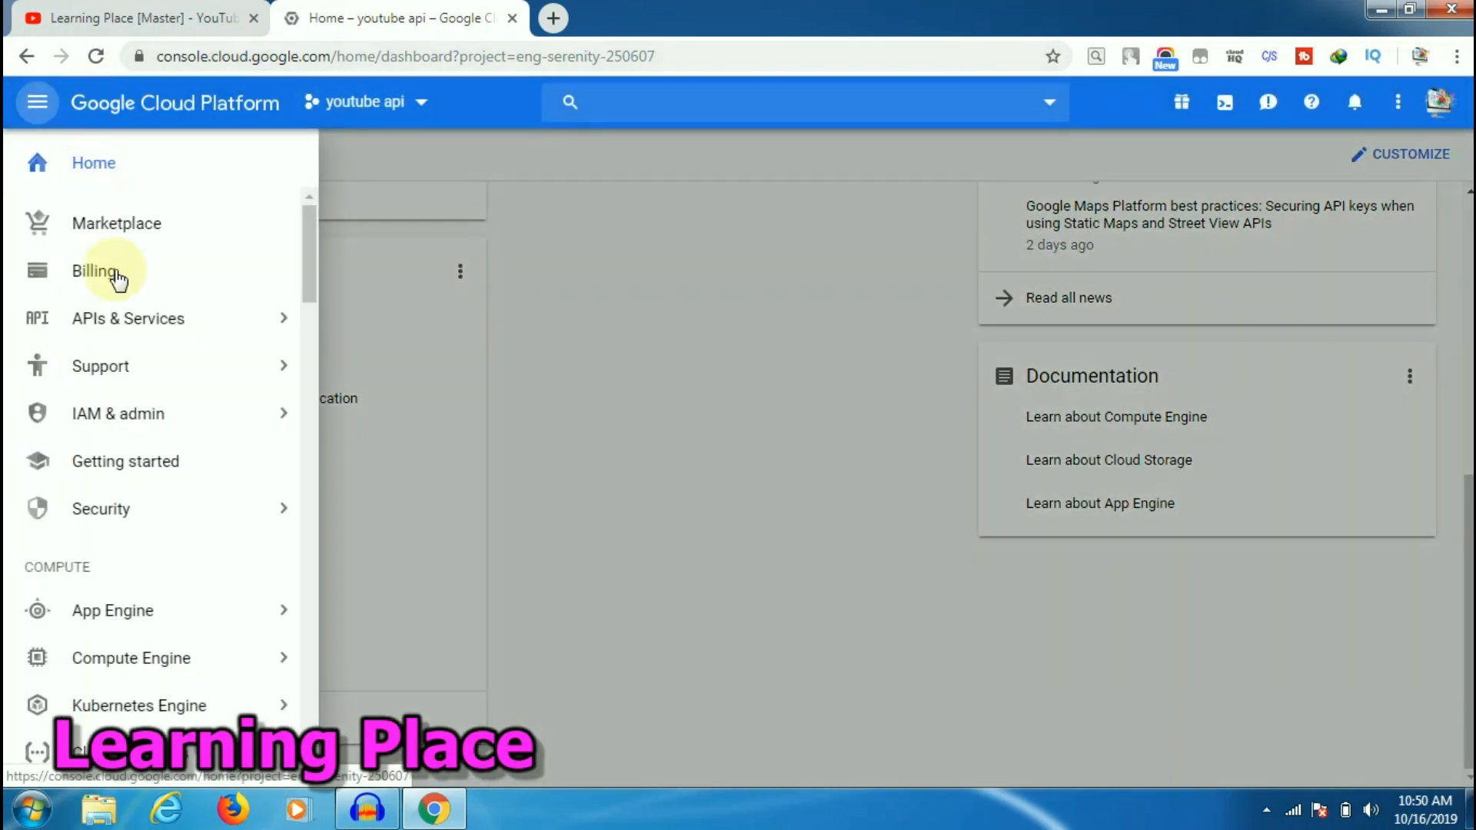
mouse_move(223, 329)
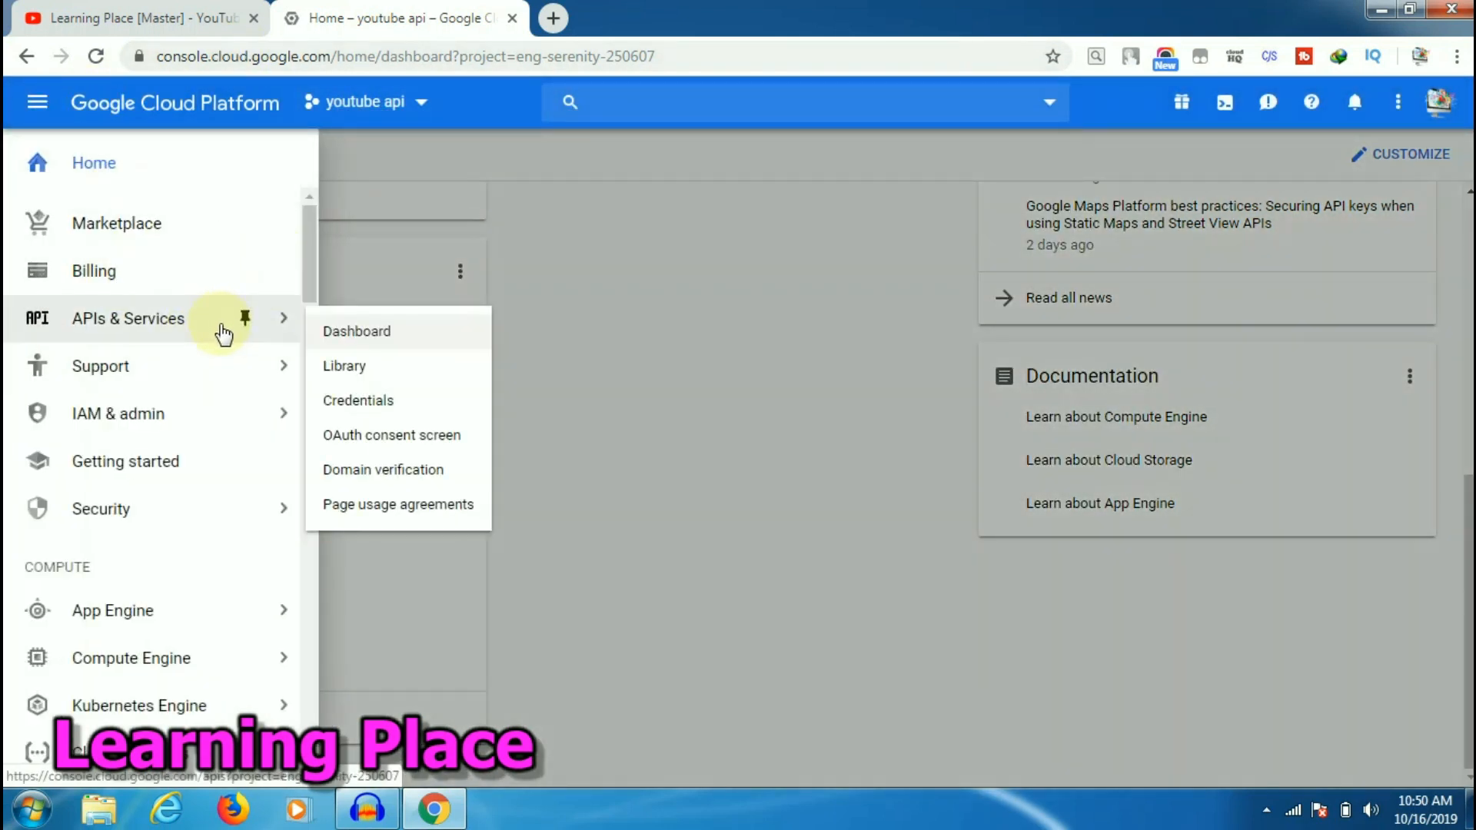
click(346, 366)
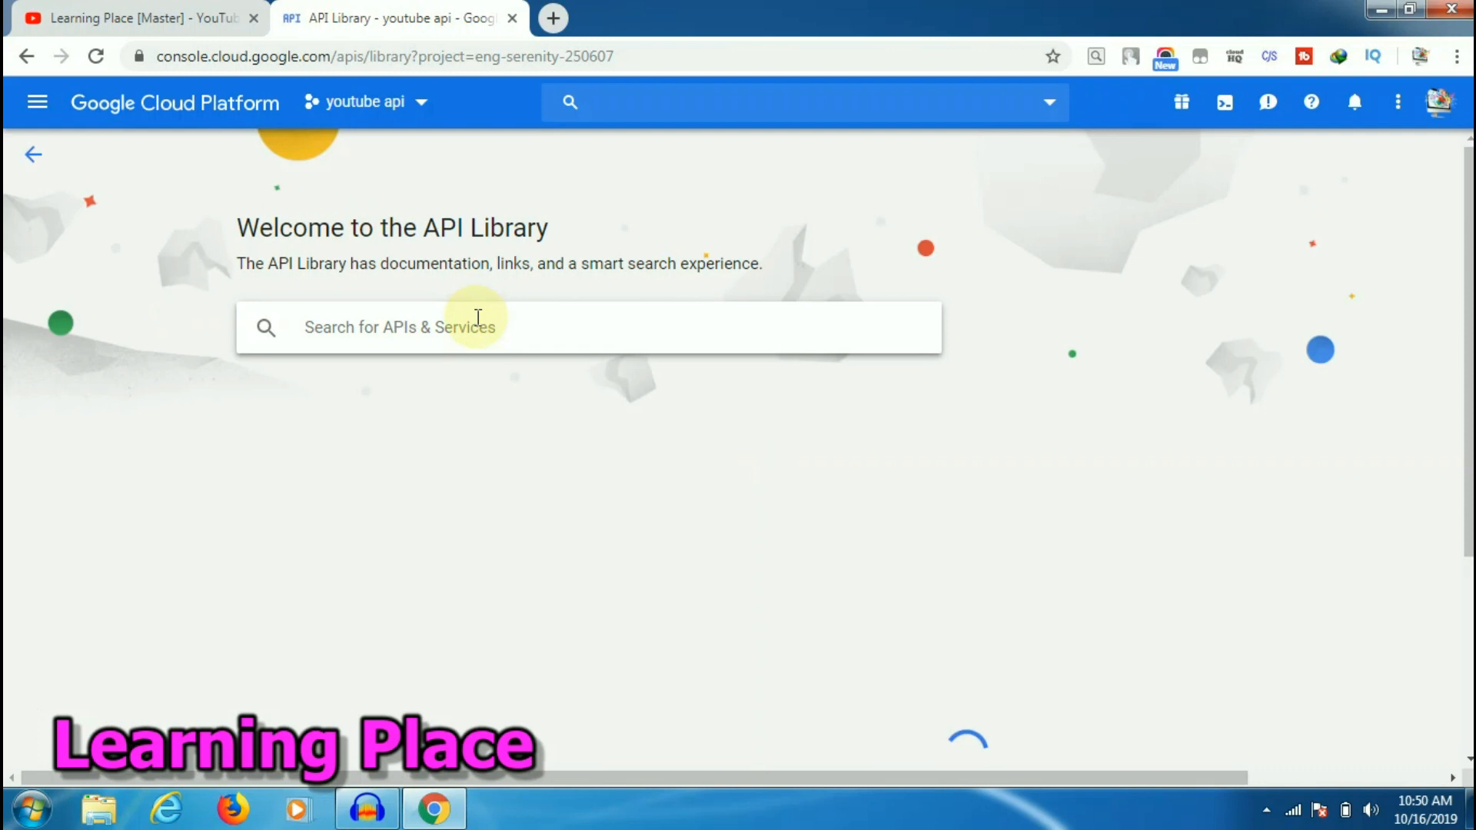
click(477, 317)
text(youtub)
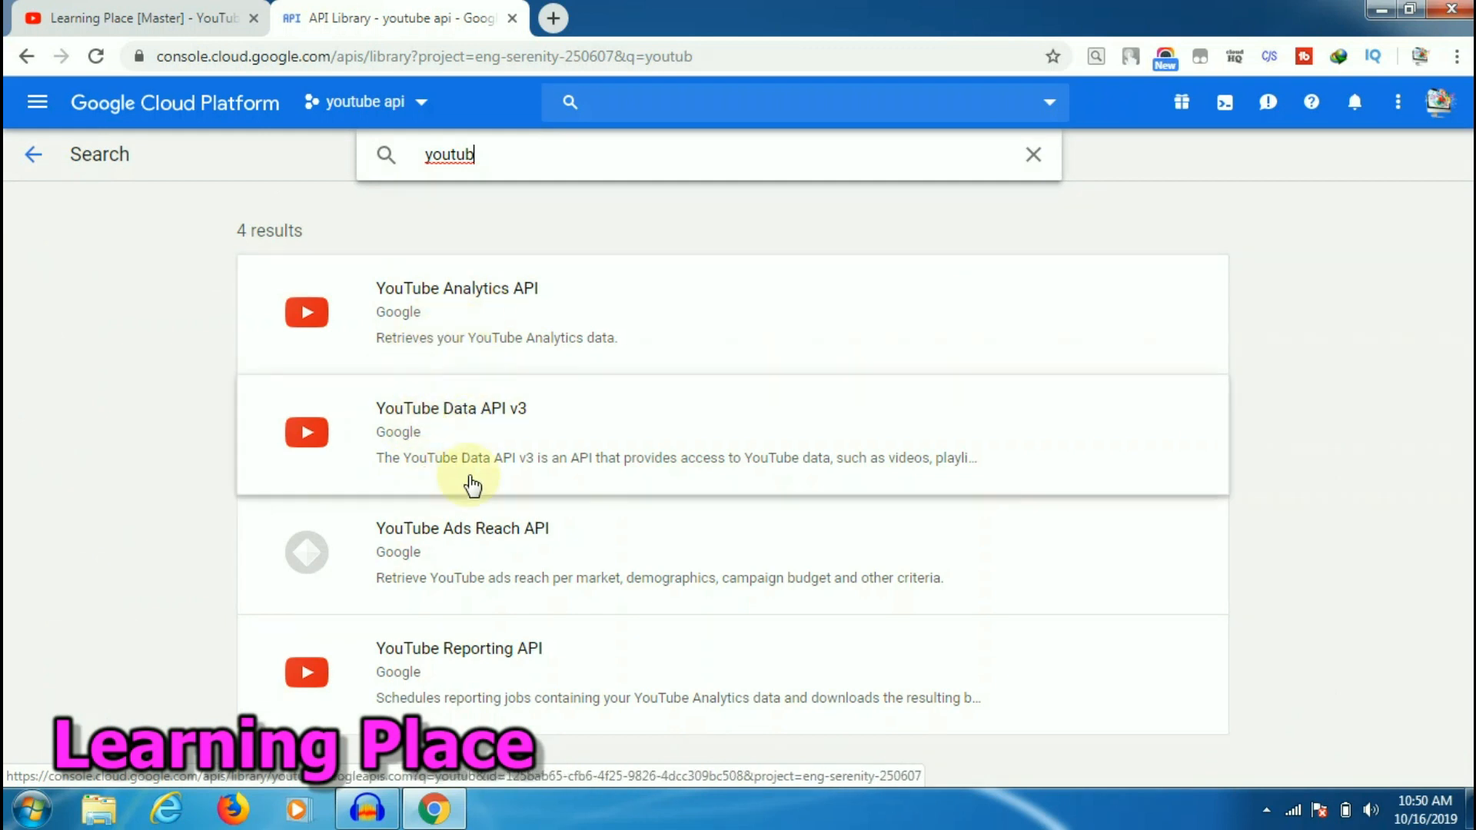
click(502, 455)
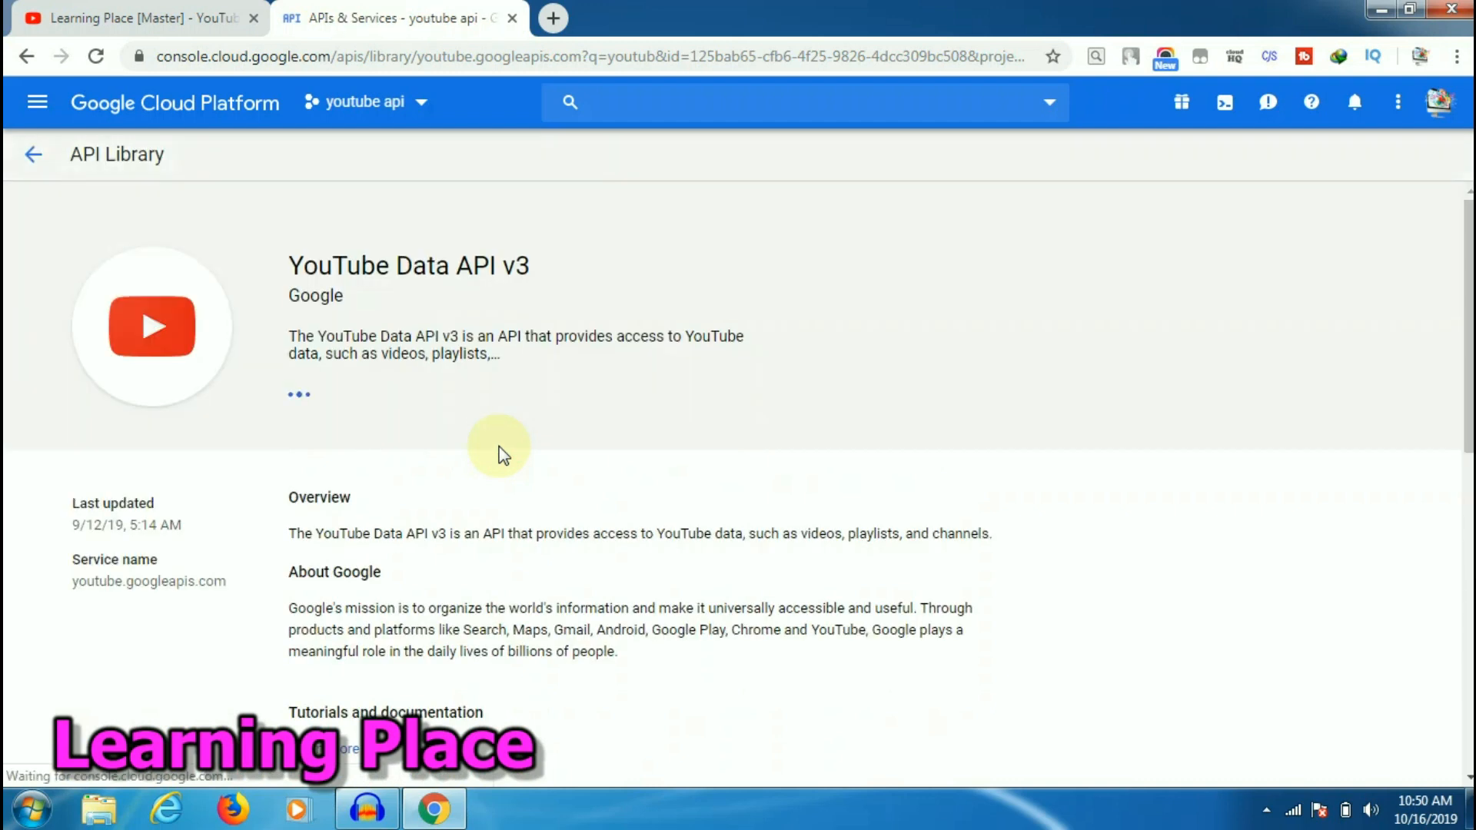
- View the YouTube Data API v3 reference documentation and open the API's management overview in the console
scroll(465, 306, down, 5)
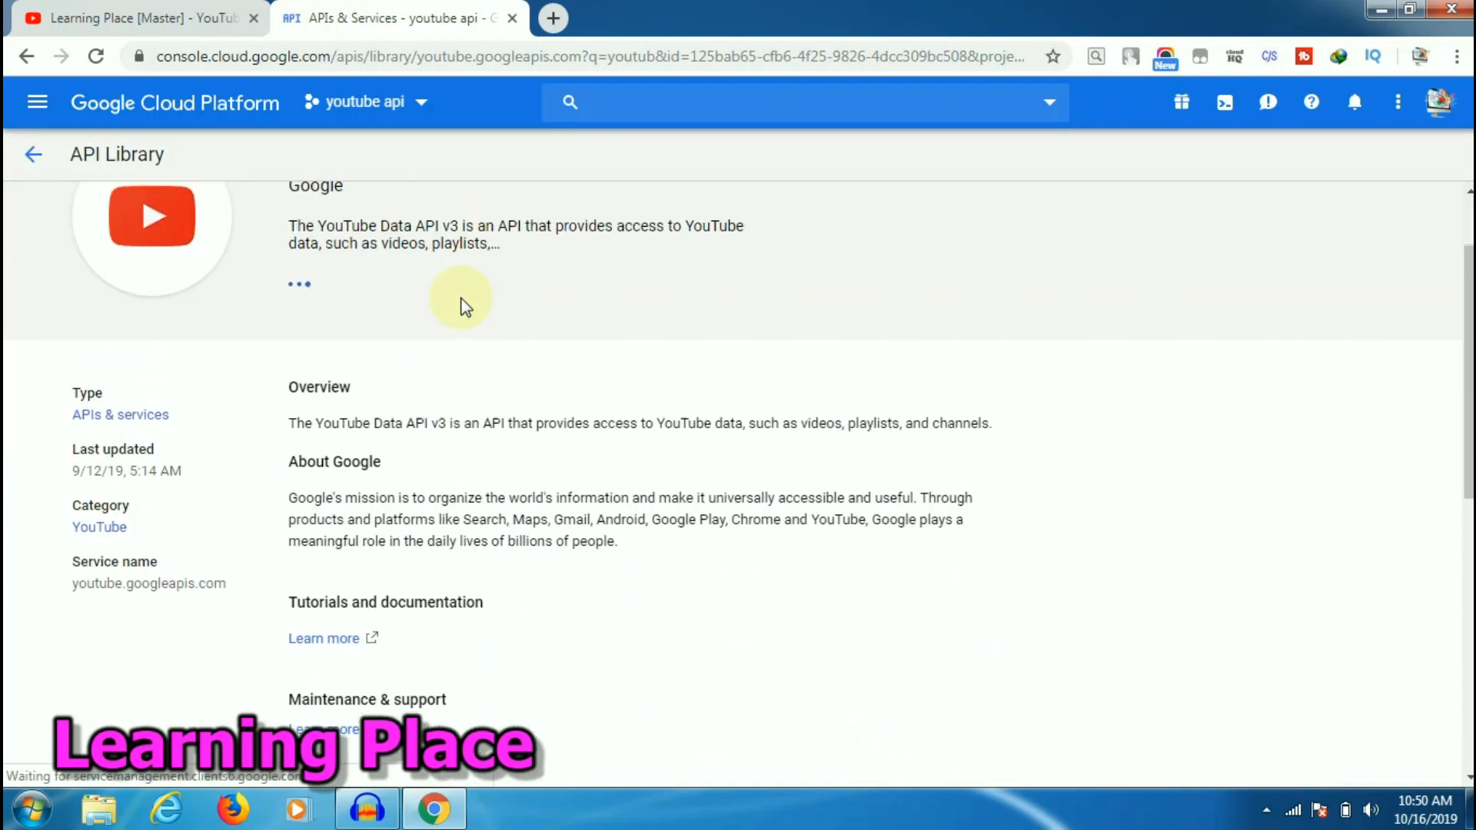
scroll(465, 306, up, 5)
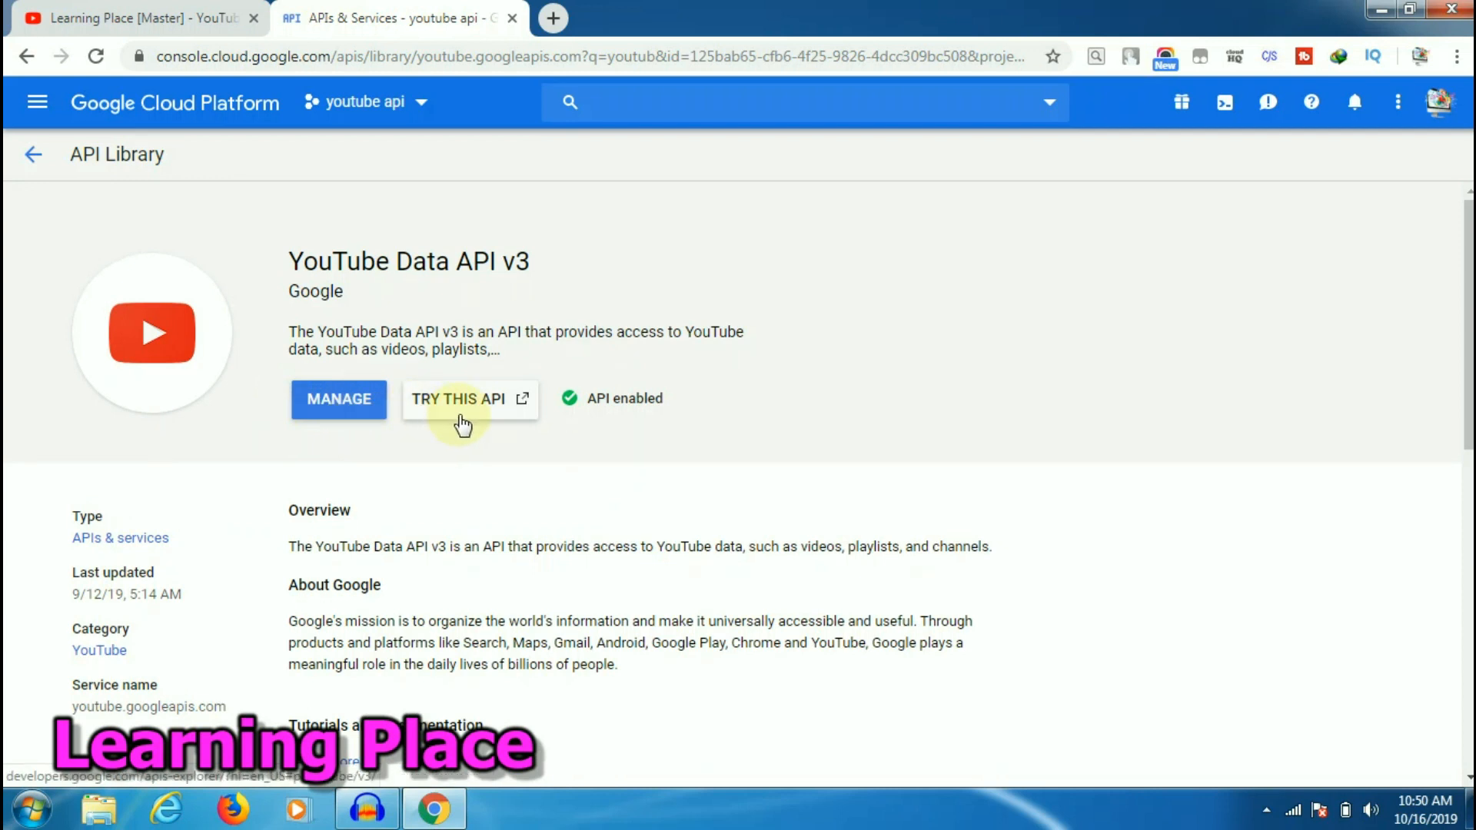
drag(586, 399, 641, 382)
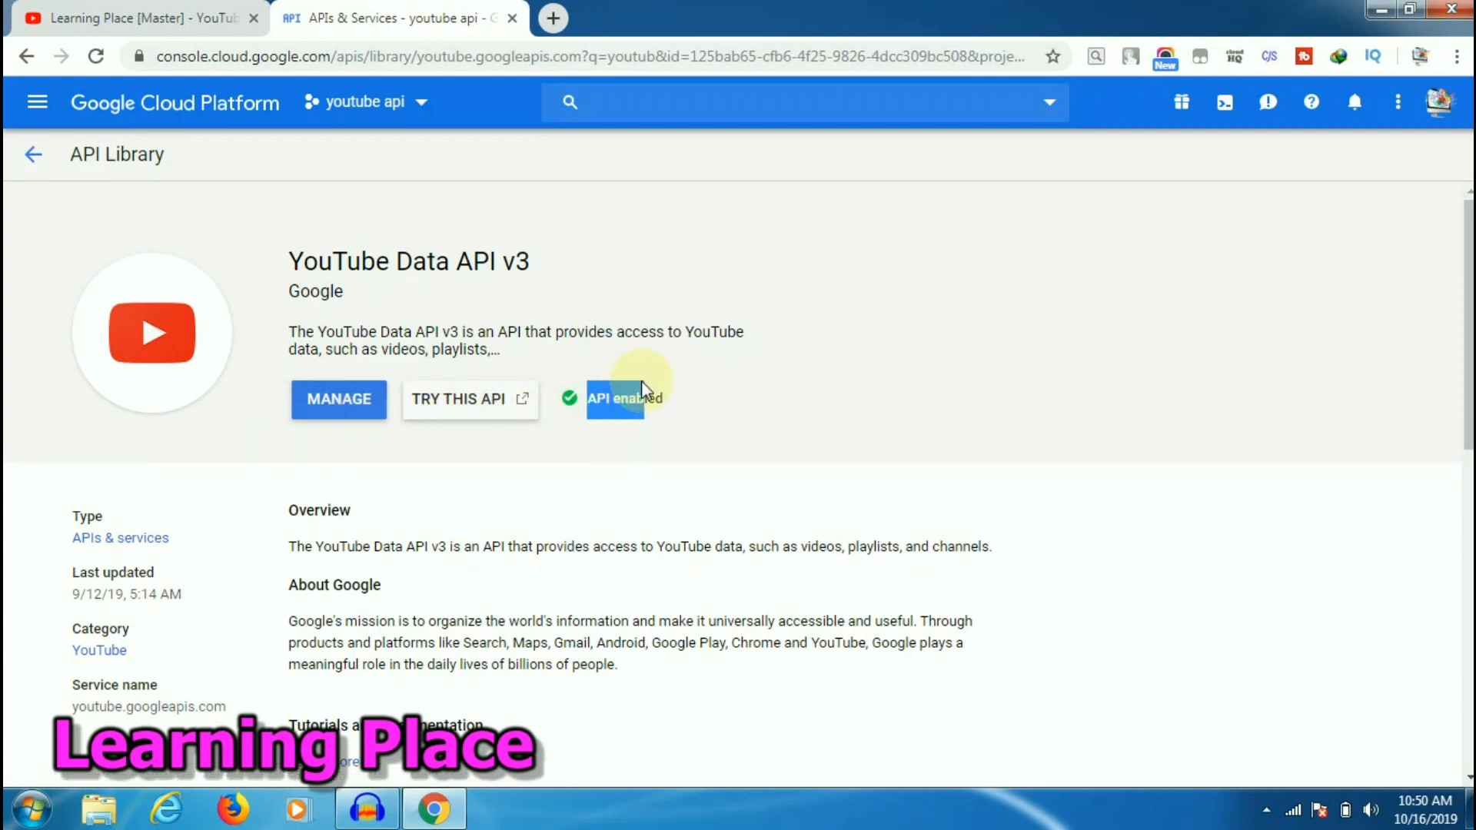
click(481, 400)
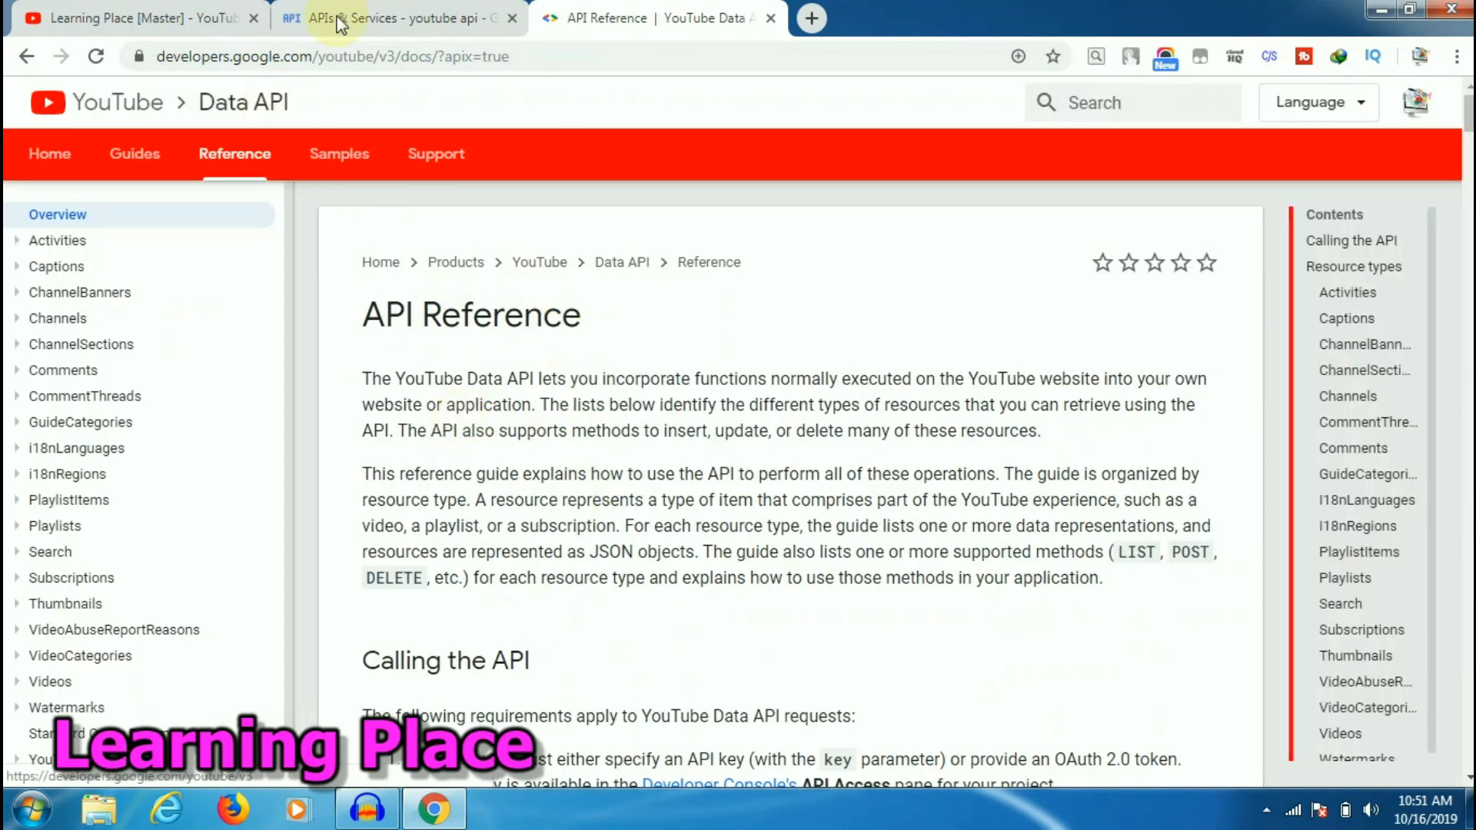
click(338, 24)
click(356, 408)
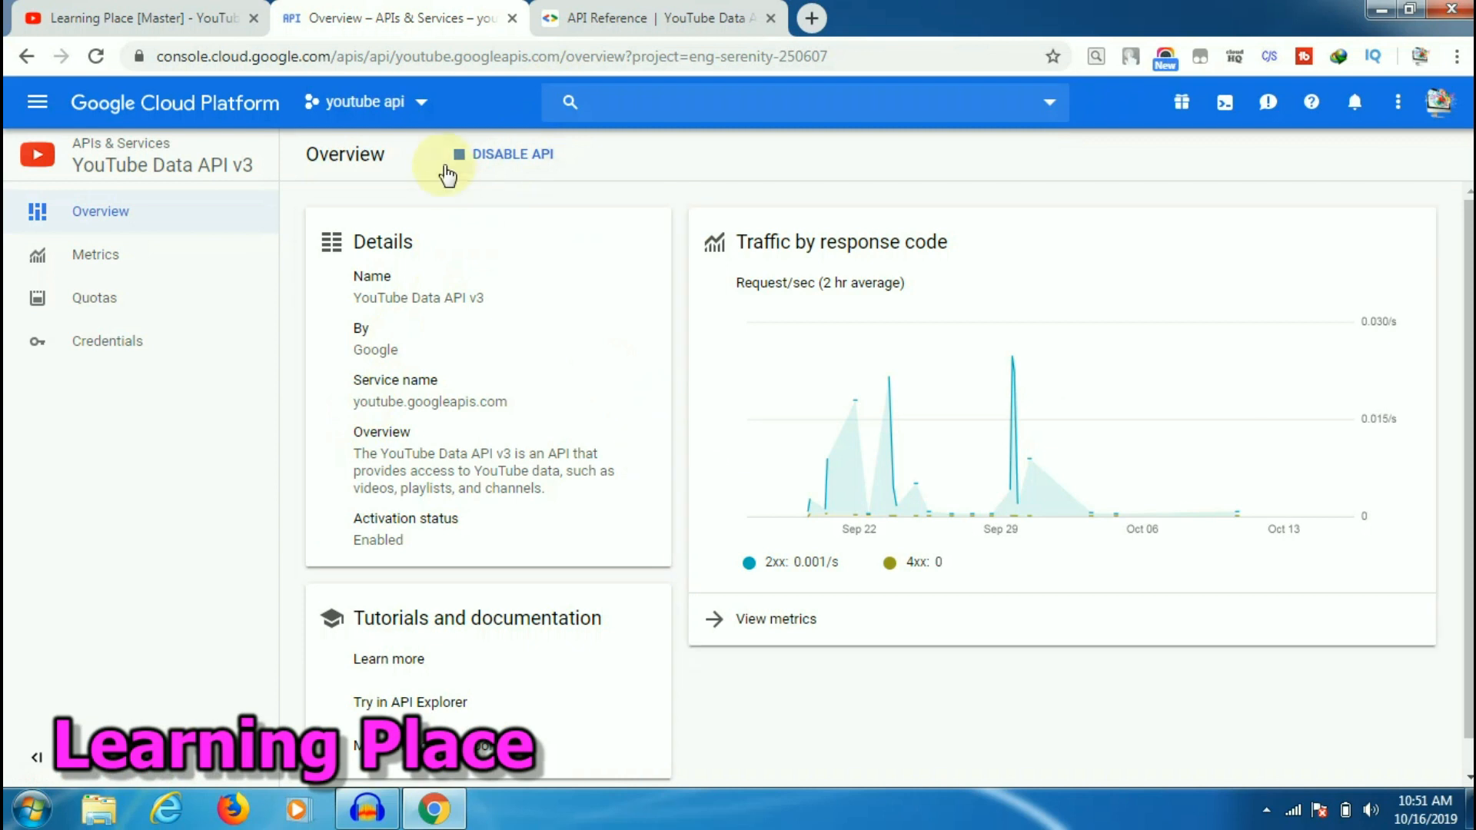
- Create a new project named "mini project" with no organization and open its dashboard
click(394, 102)
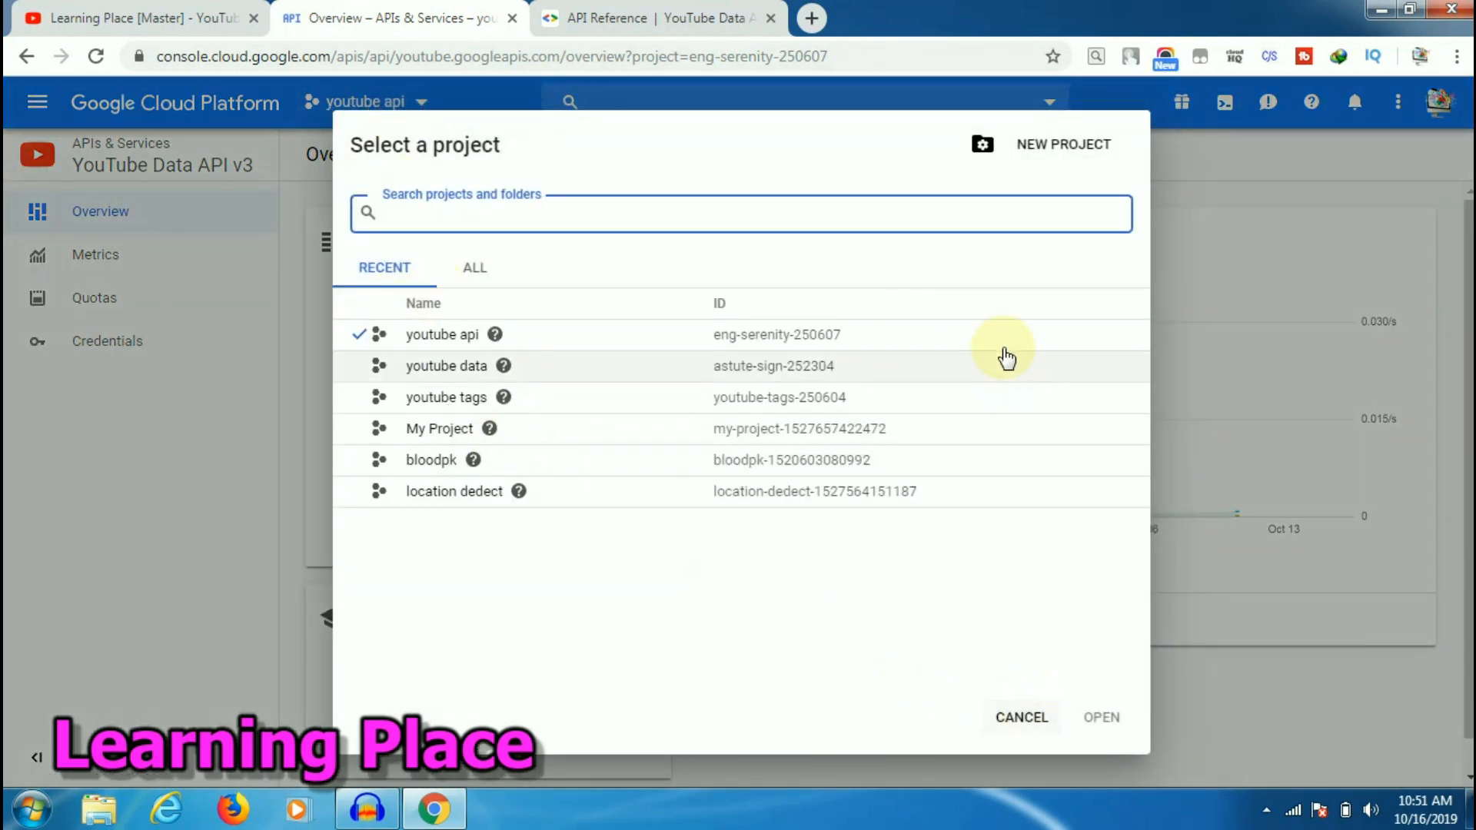
click(1069, 146)
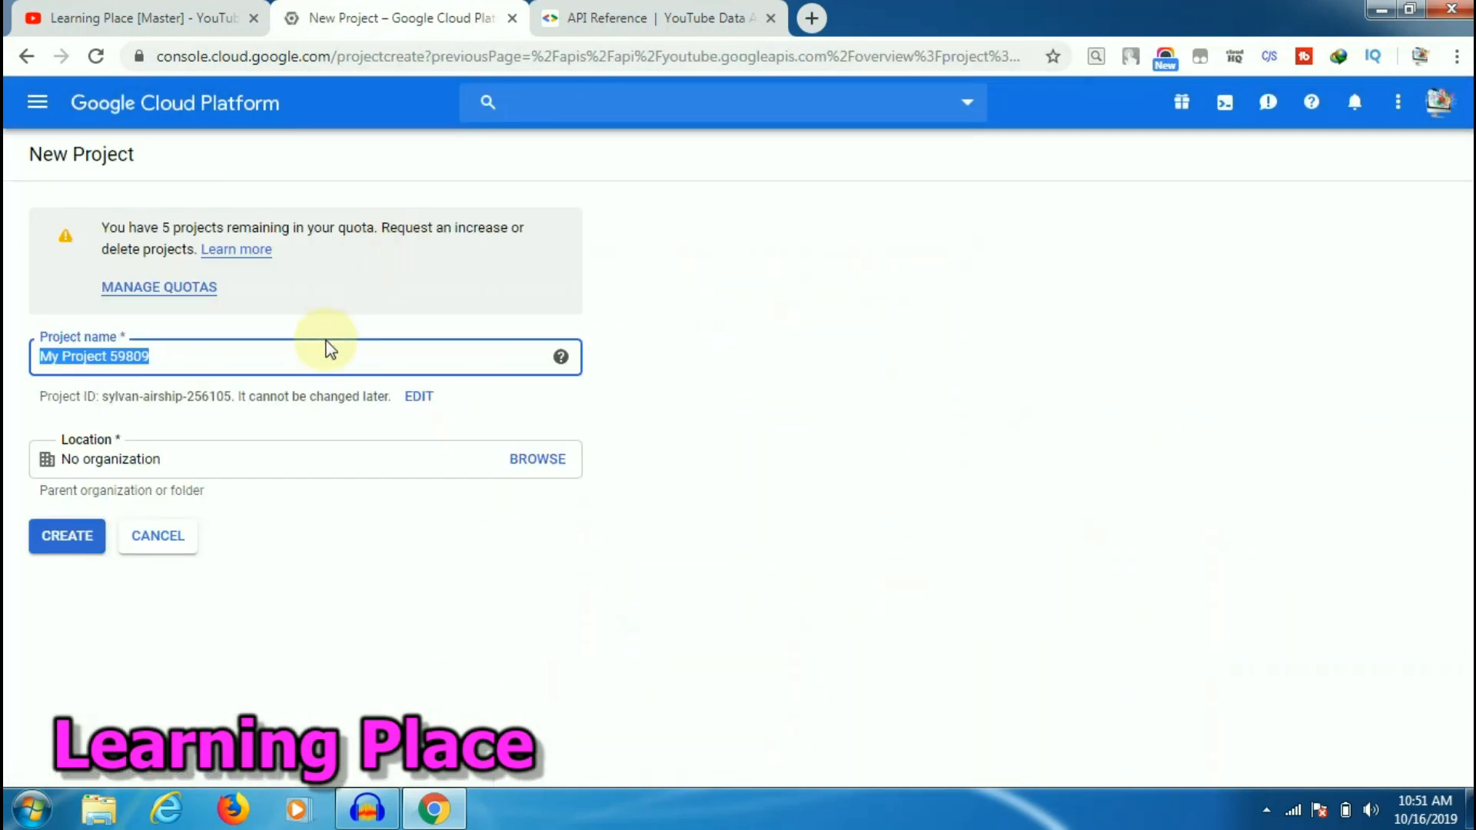
text(mini project)
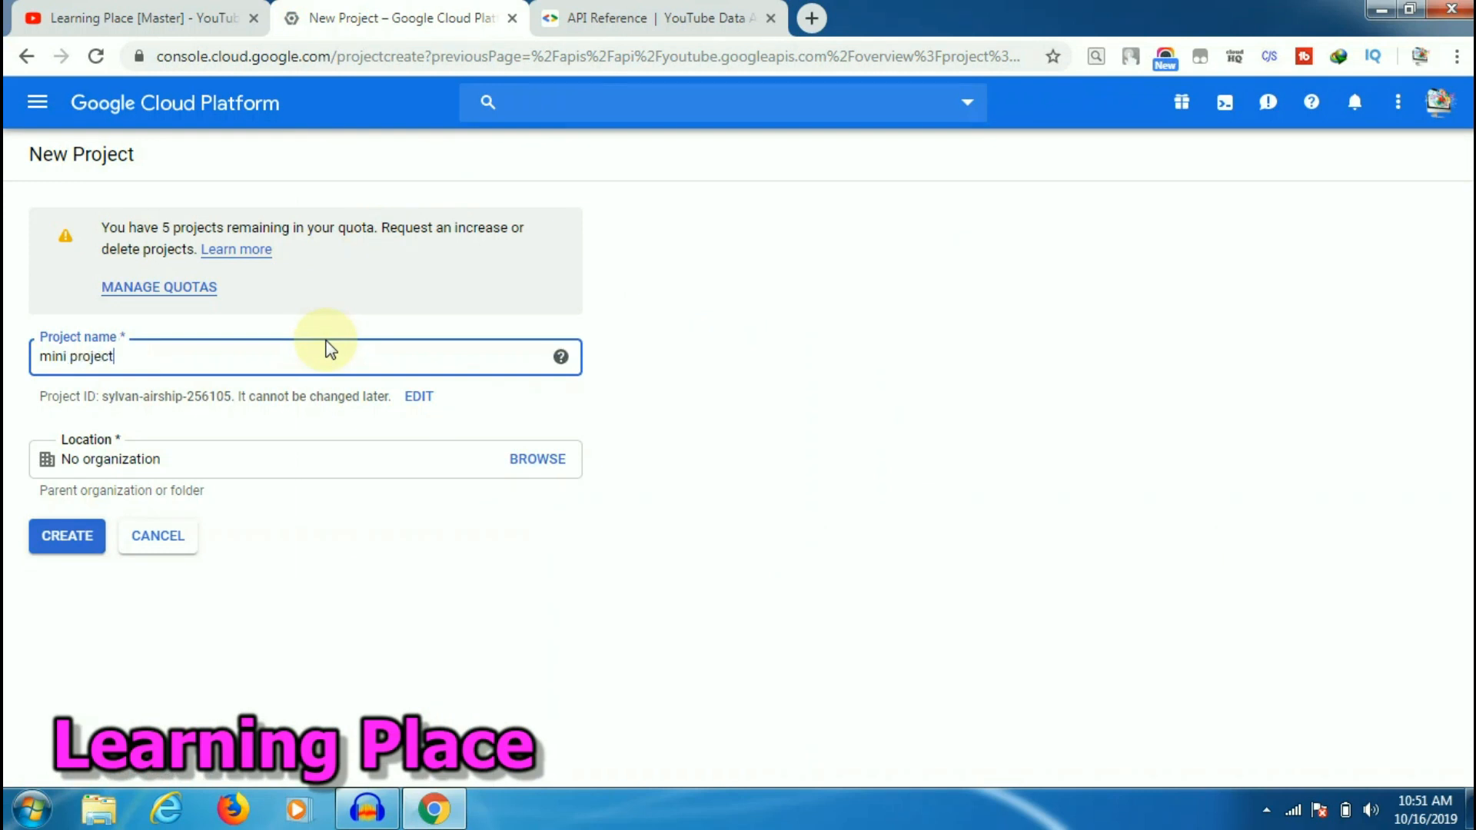
click(67, 542)
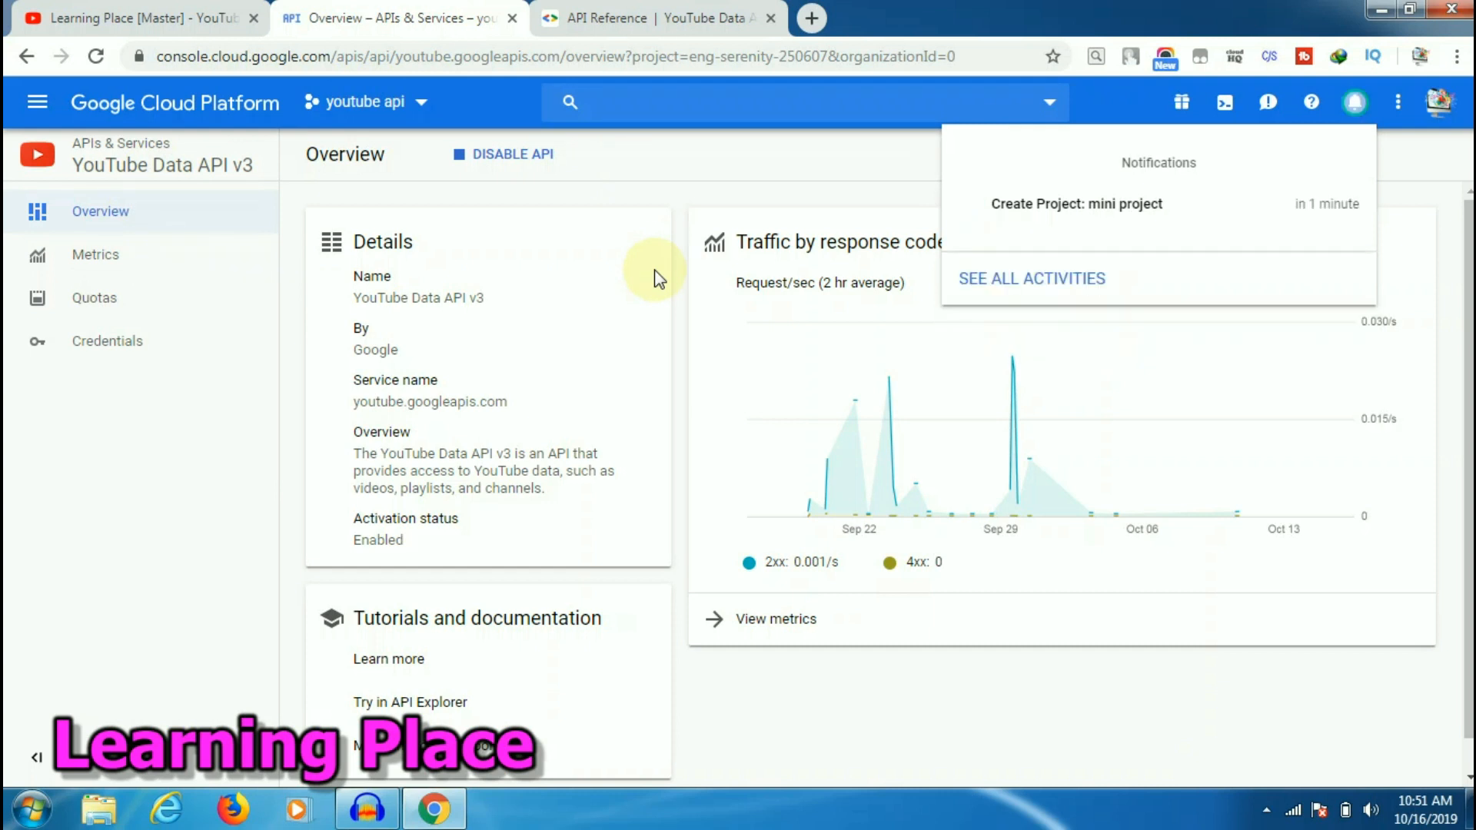
click(1133, 206)
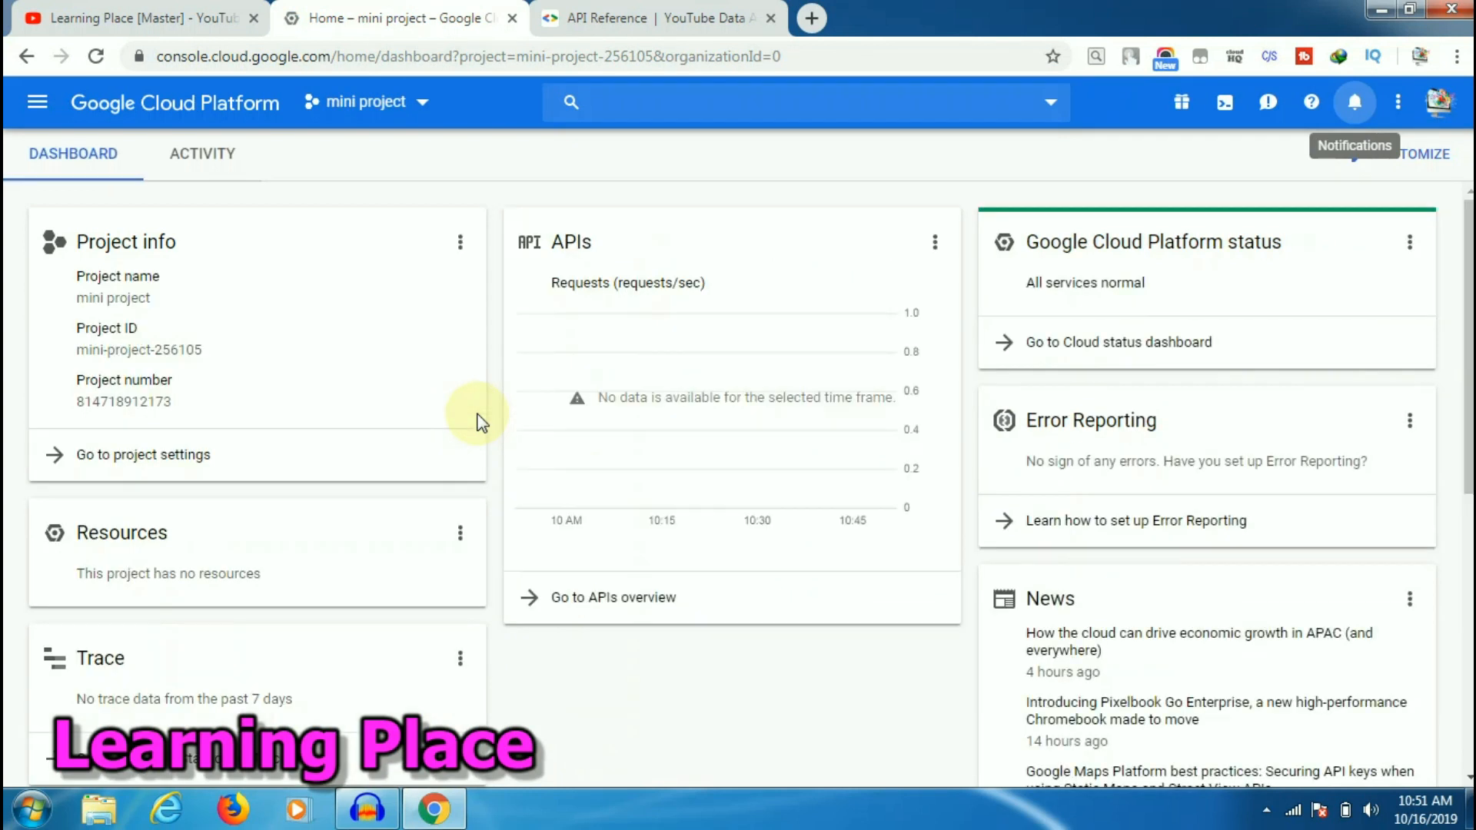
- Search the API Library for "youtube", open YouTube Data API v3 and enable it for the project
click(37, 102)
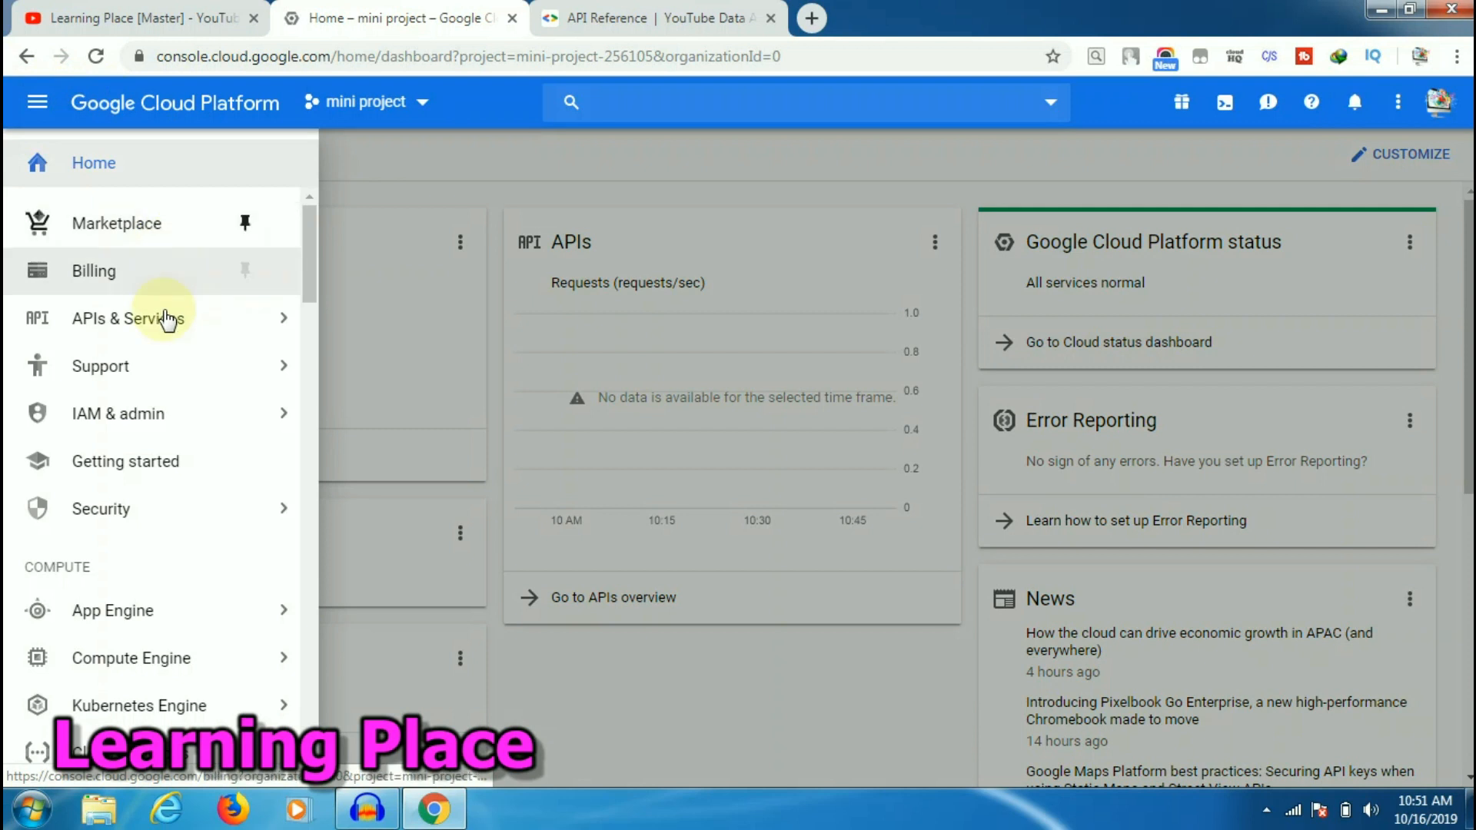
mouse_move(271, 317)
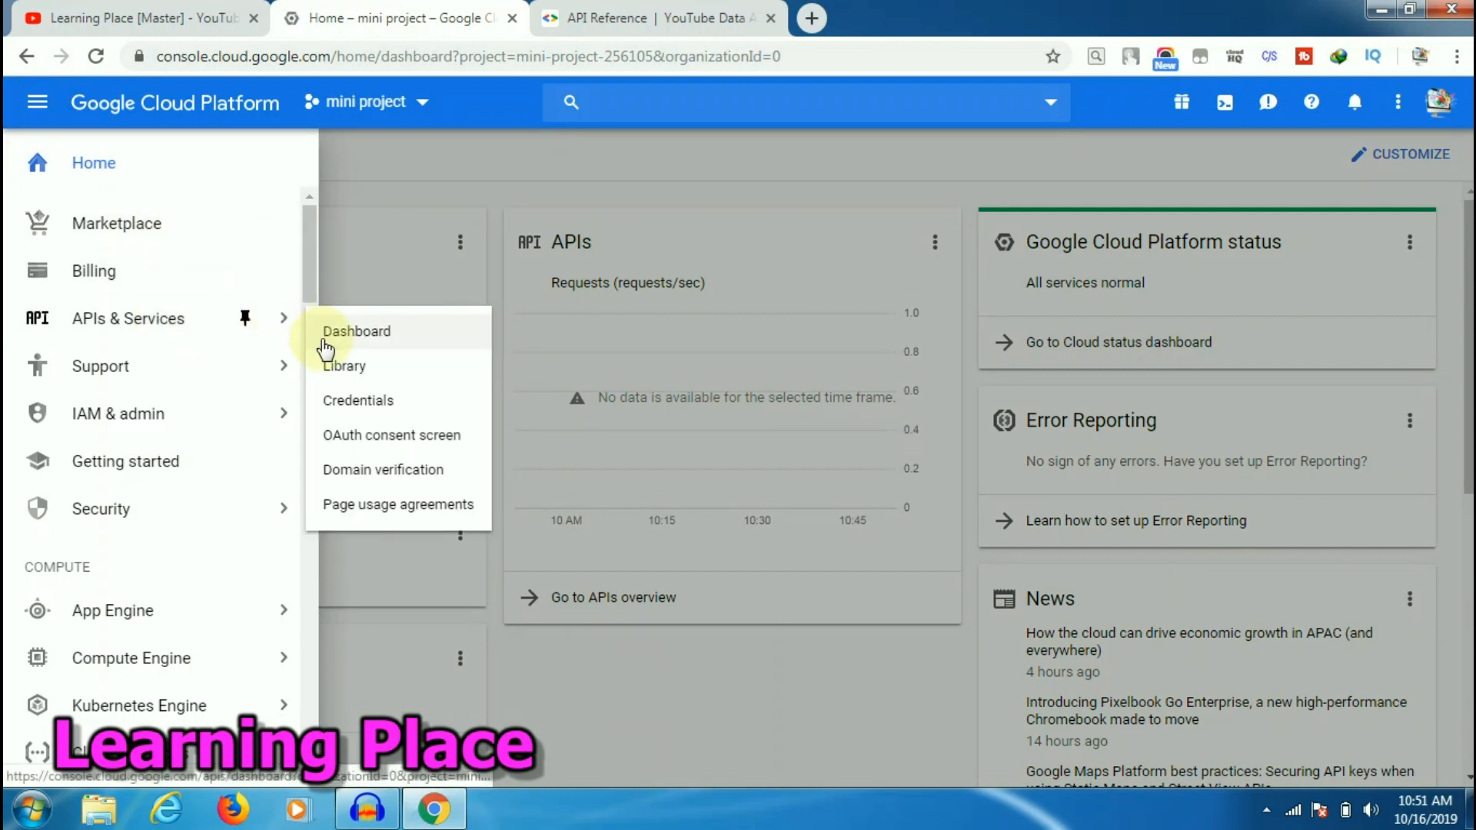
click(327, 363)
click(395, 329)
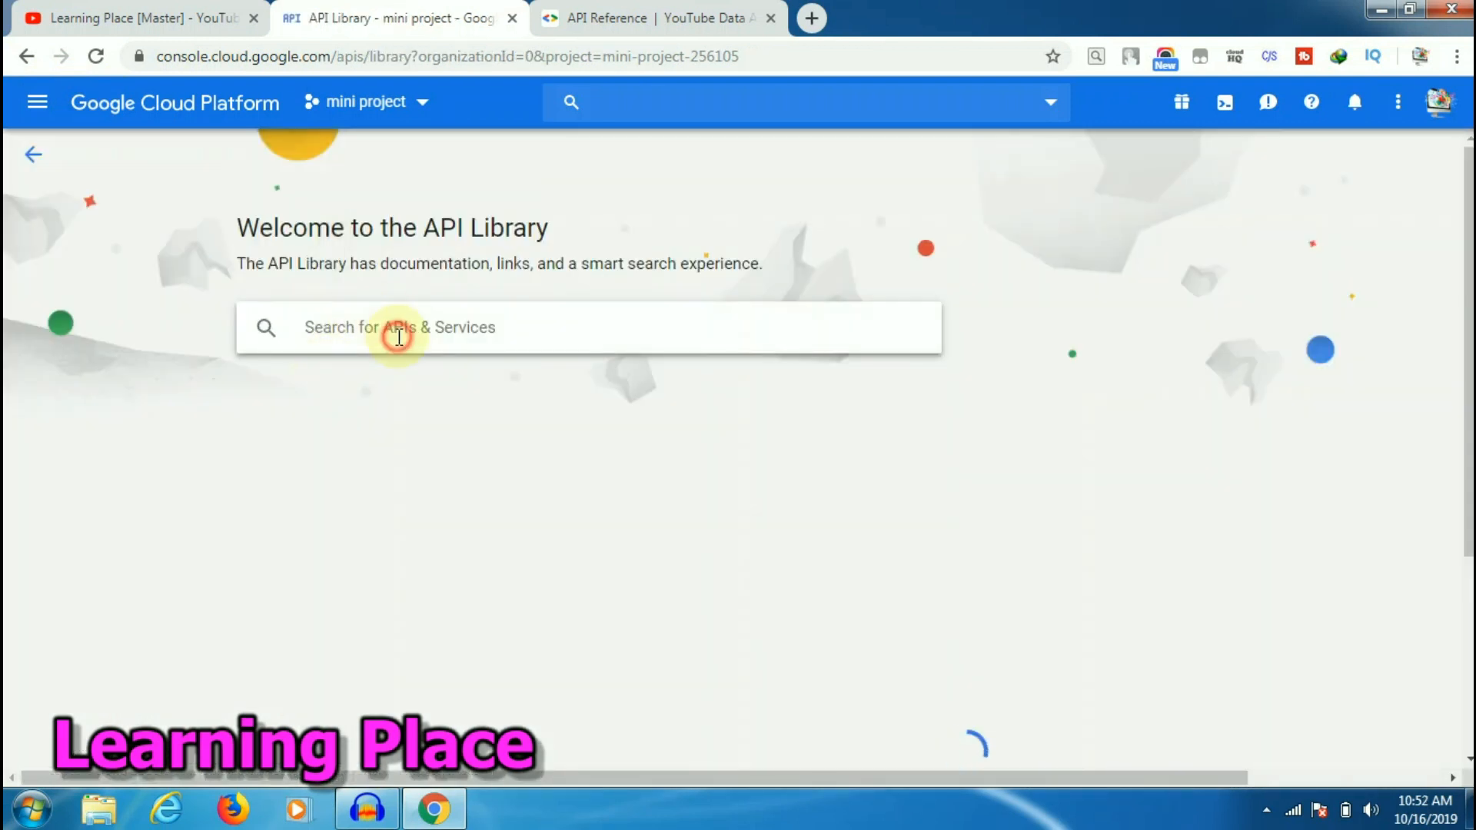
text(you)
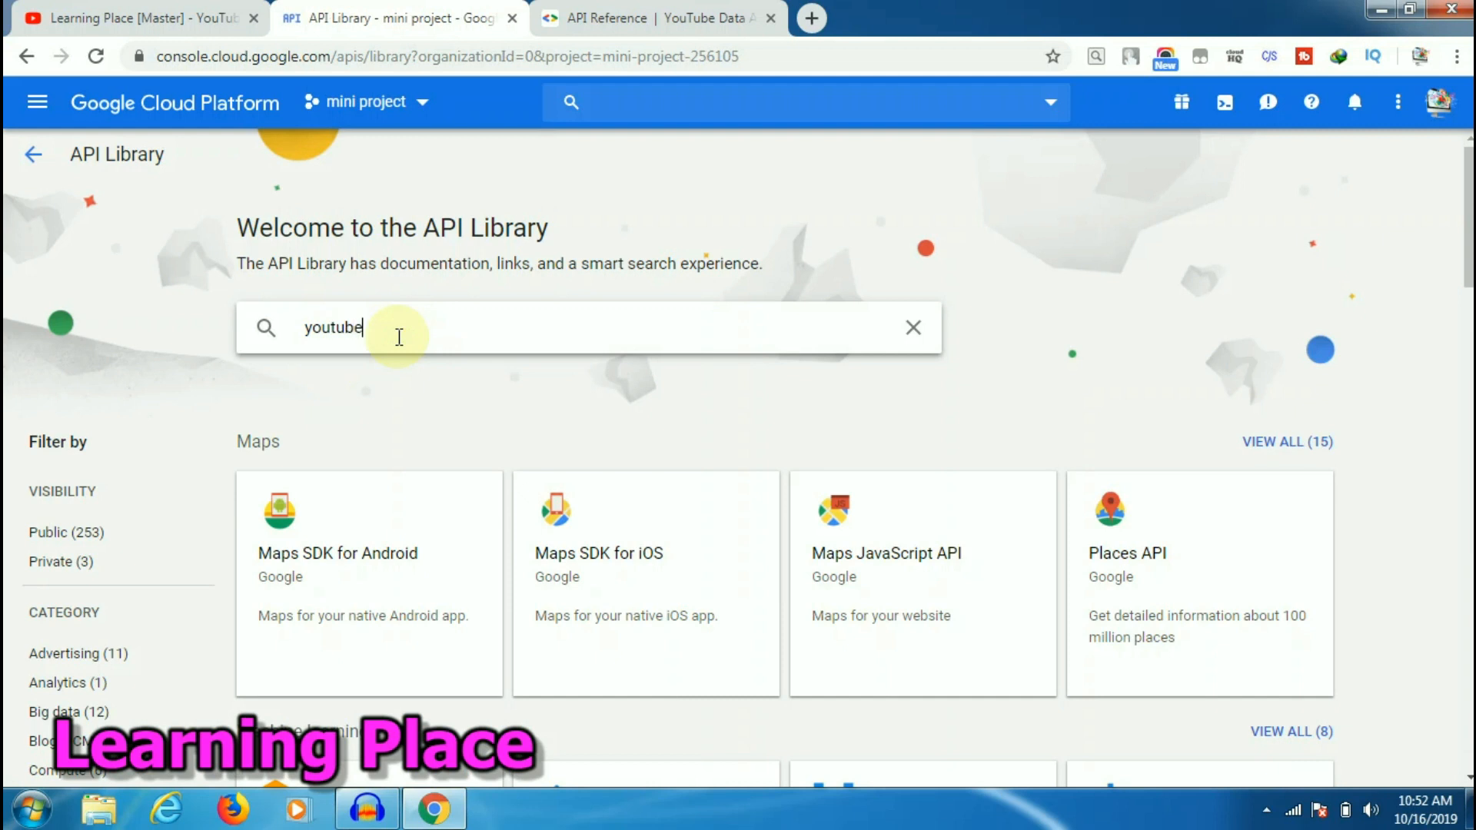
text(tube)
key(Return)
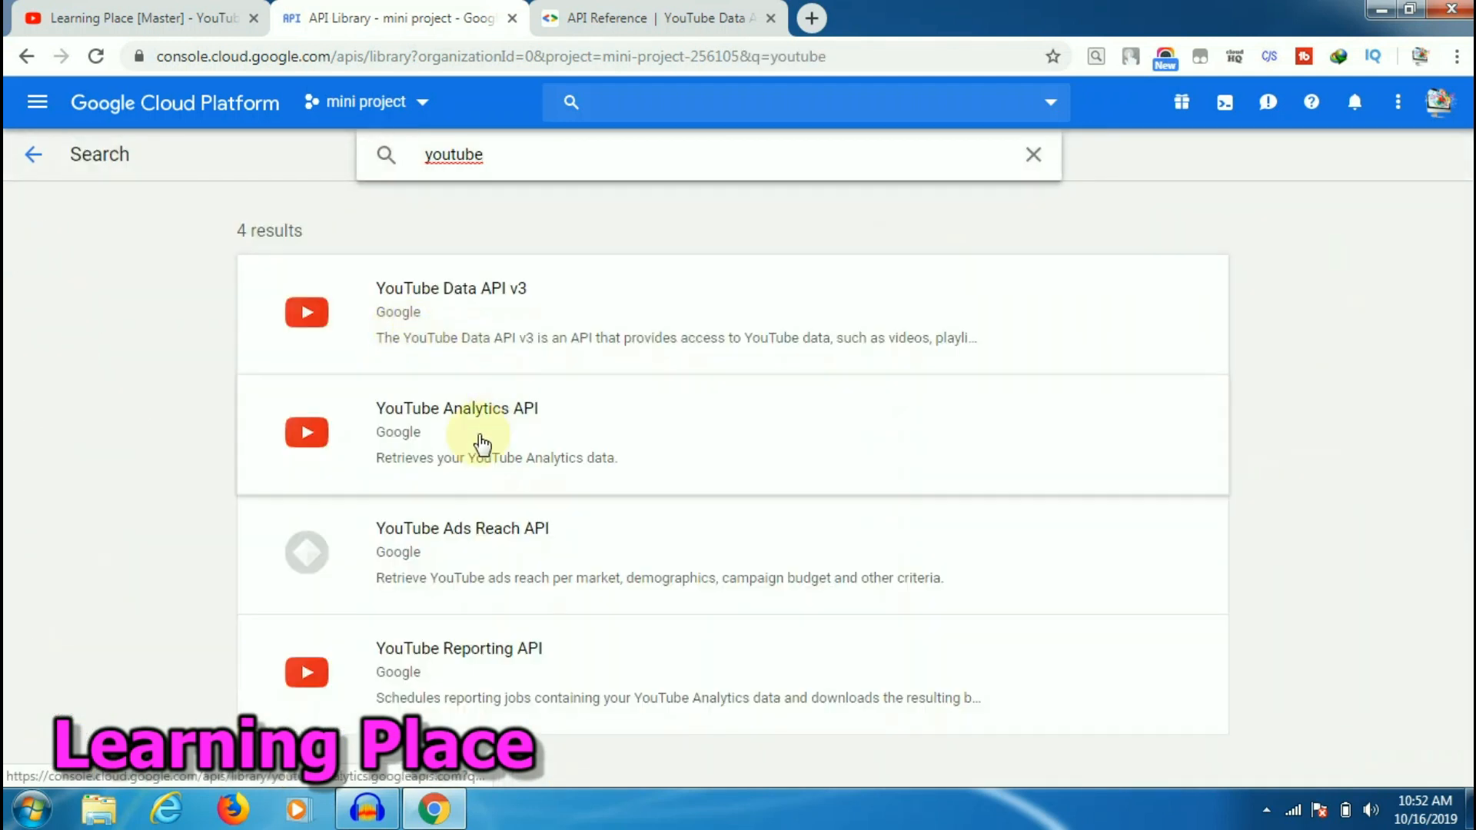
click(502, 326)
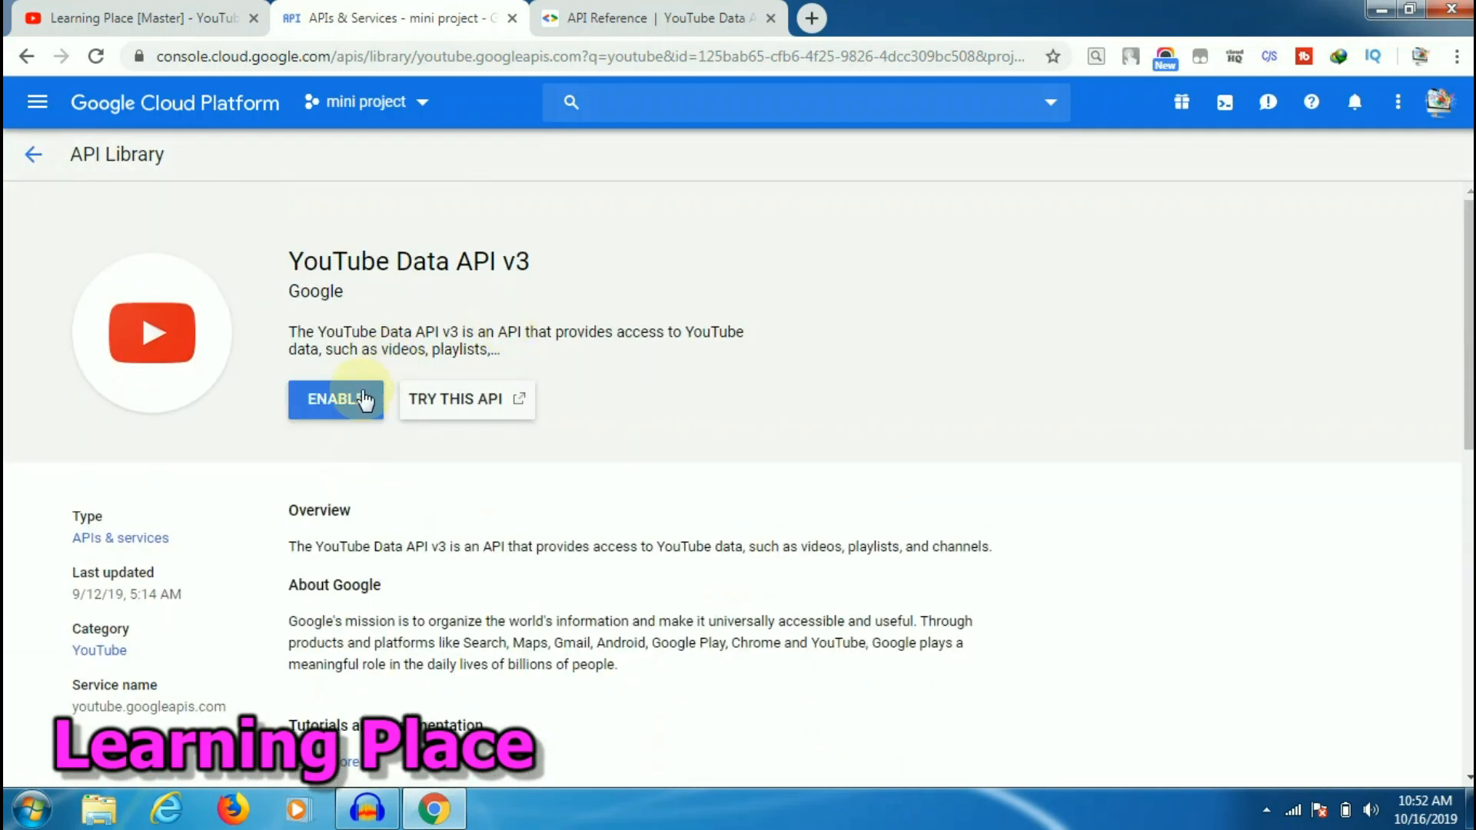
click(361, 397)
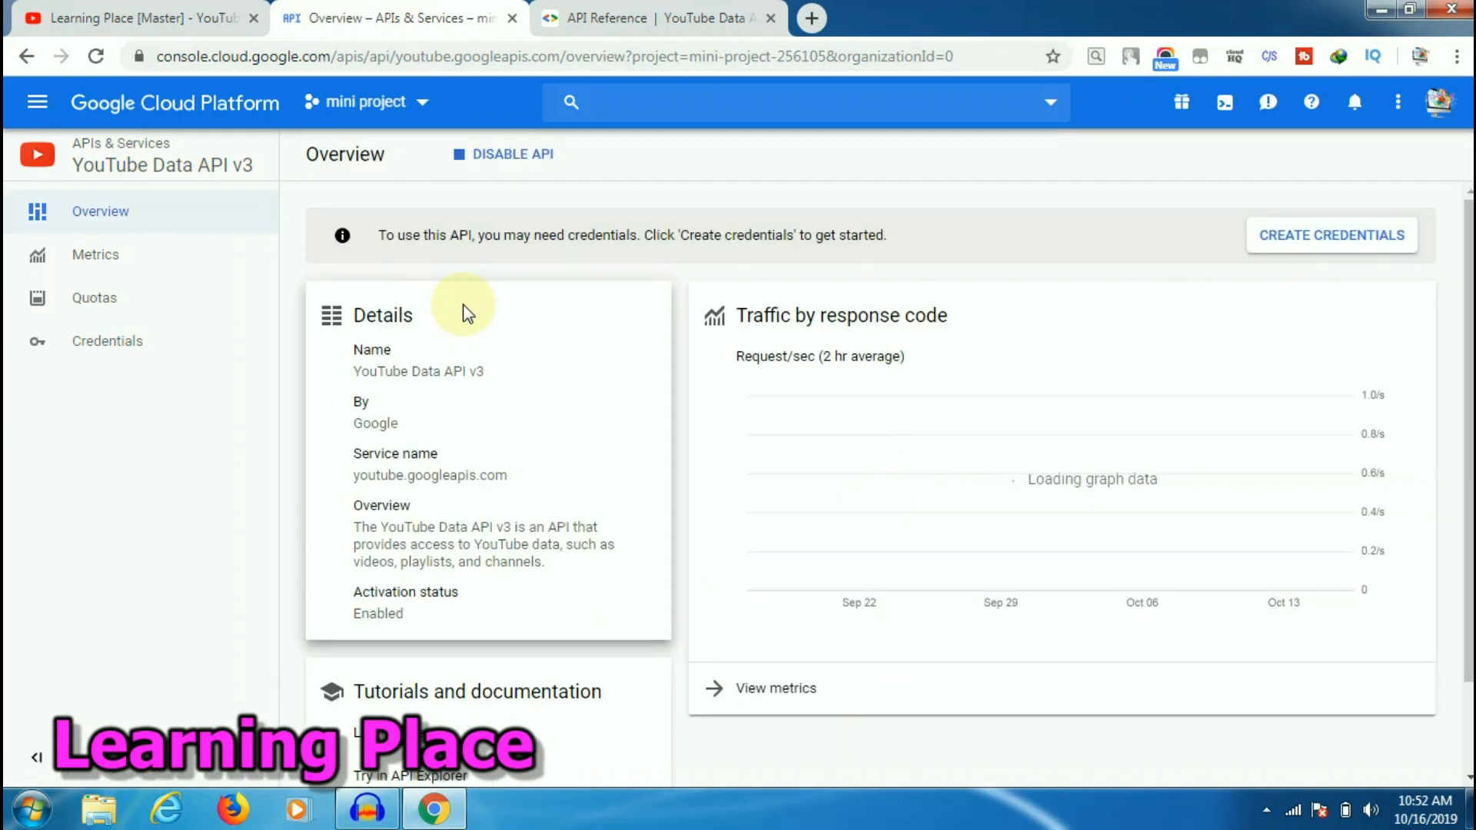
- Start creating credentials for the enabled API and choose YouTube Data API v3 as the API in use
click(1285, 237)
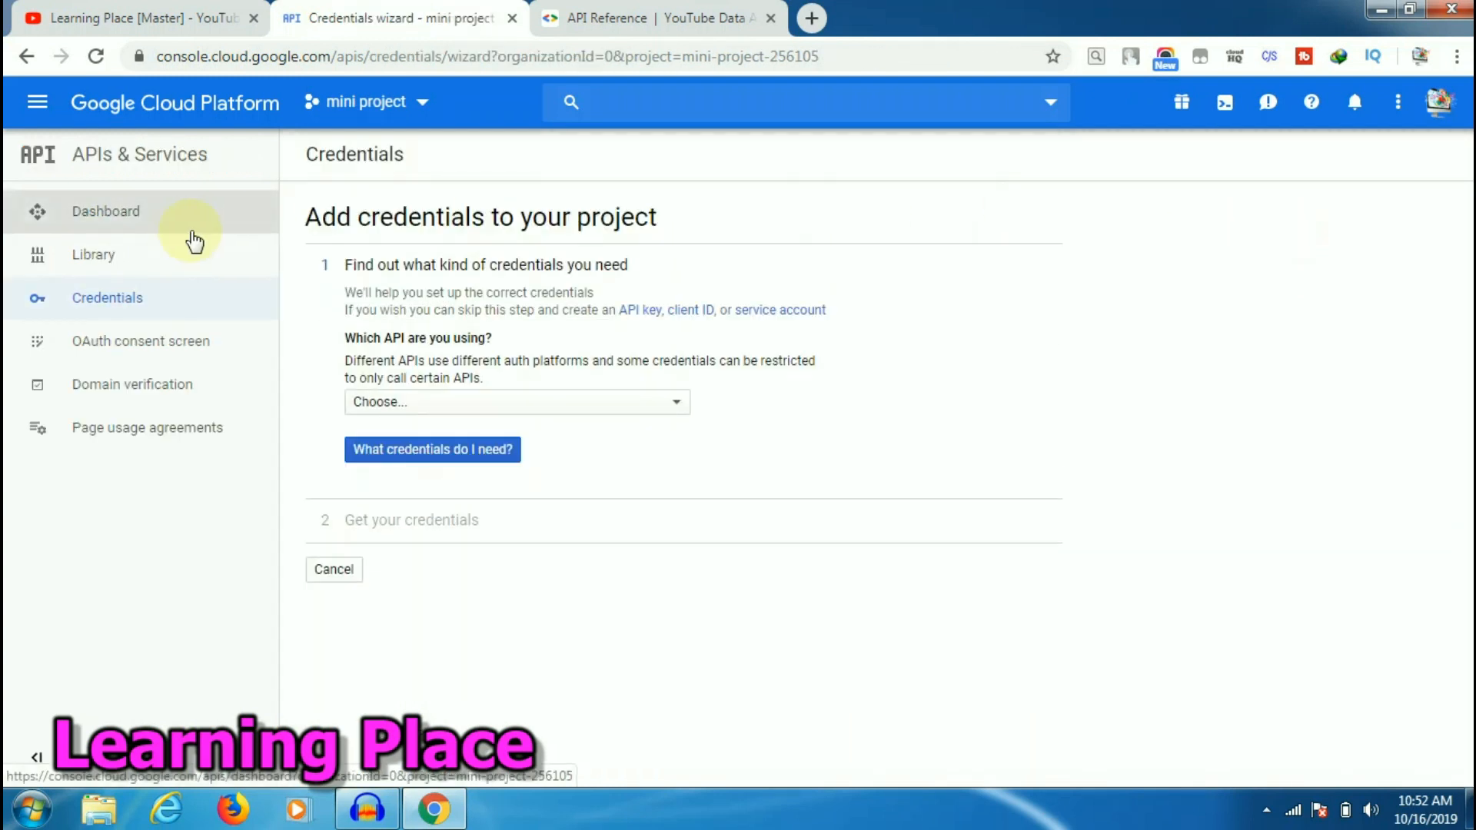
click(389, 408)
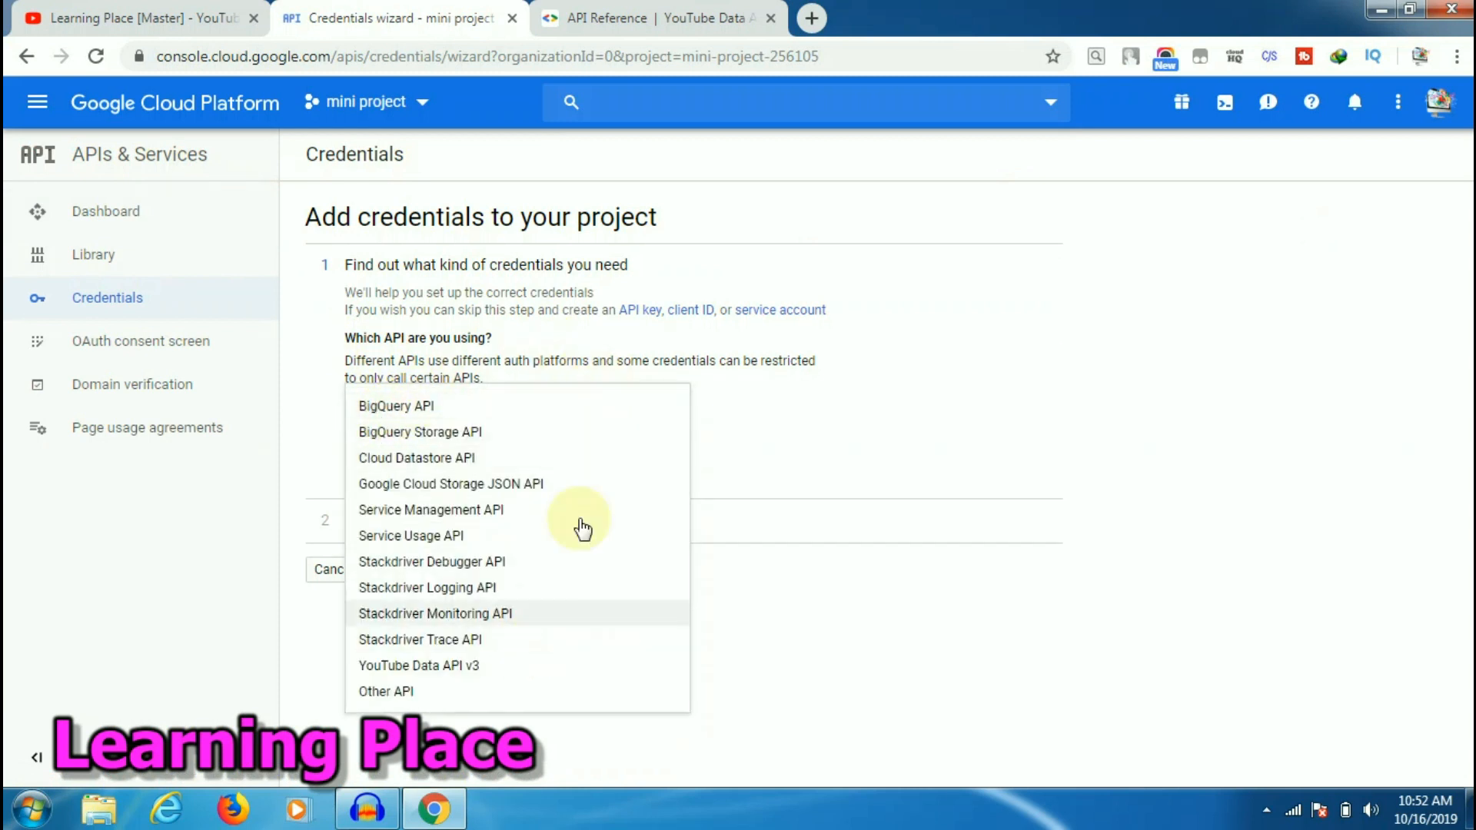
click(503, 677)
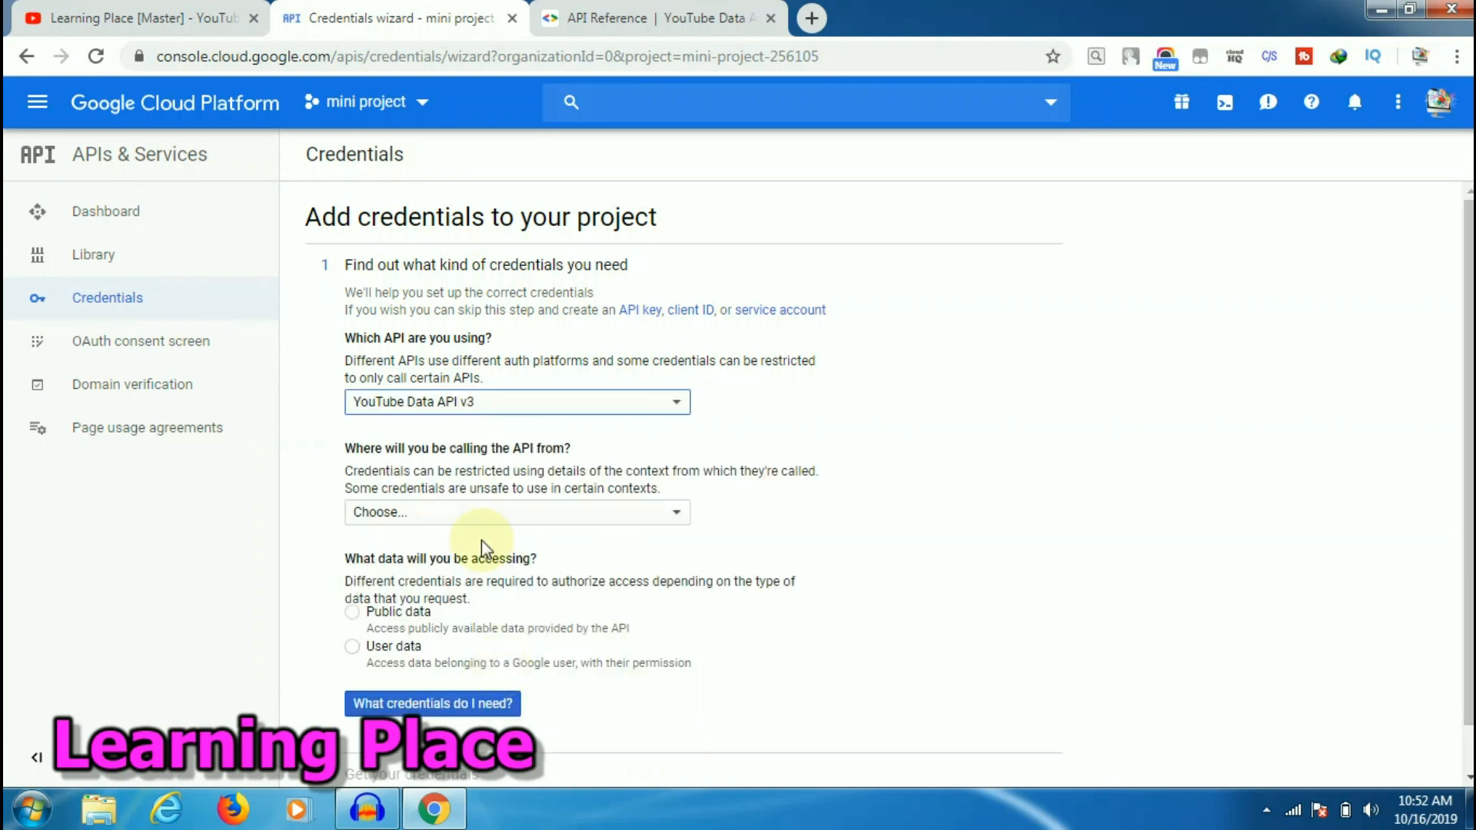
- Set the calling location to Web browser (Javascript) and the accessed data to Public data, and generate the credentials
click(496, 513)
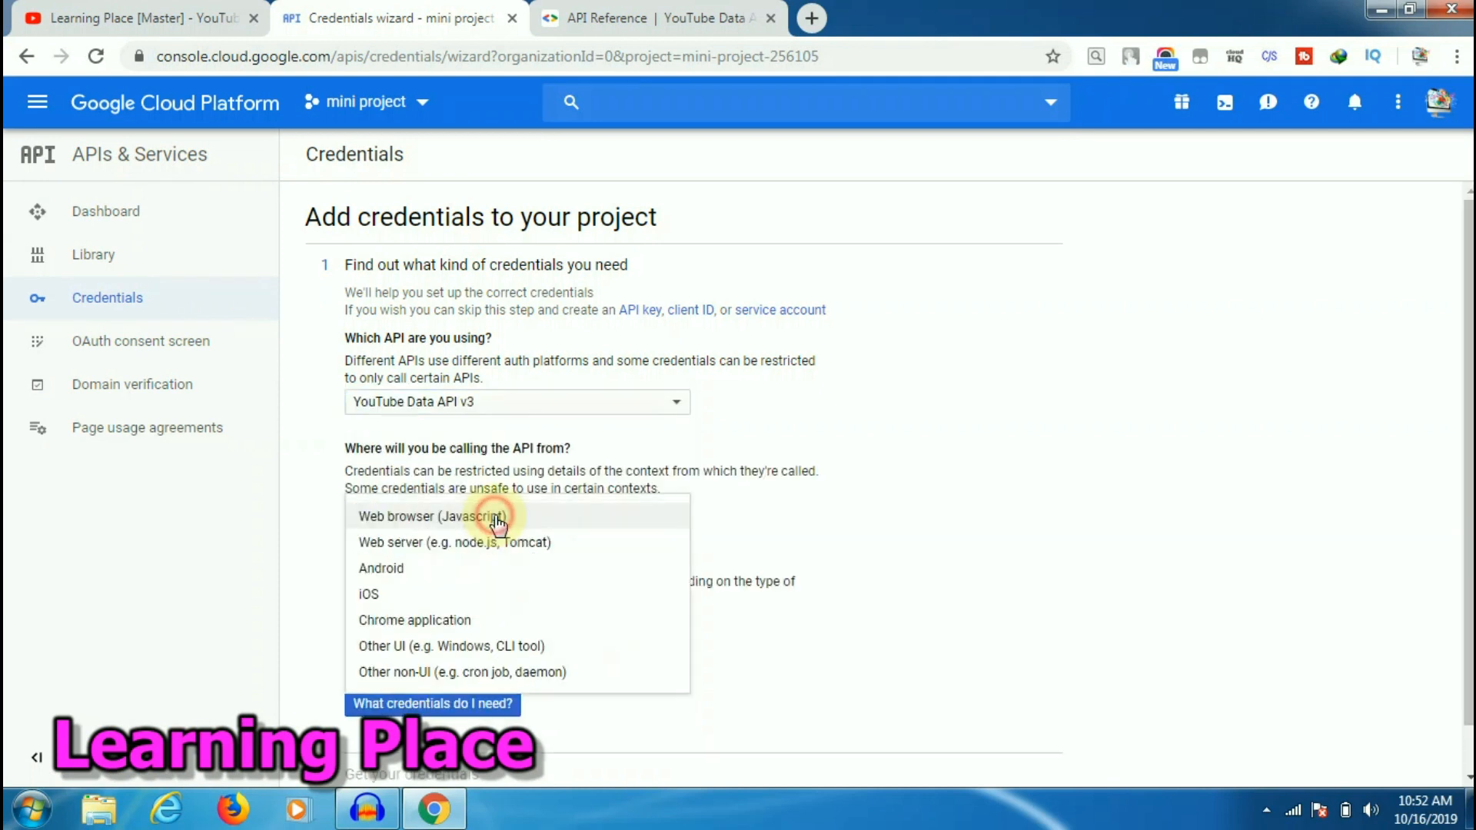
click(549, 465)
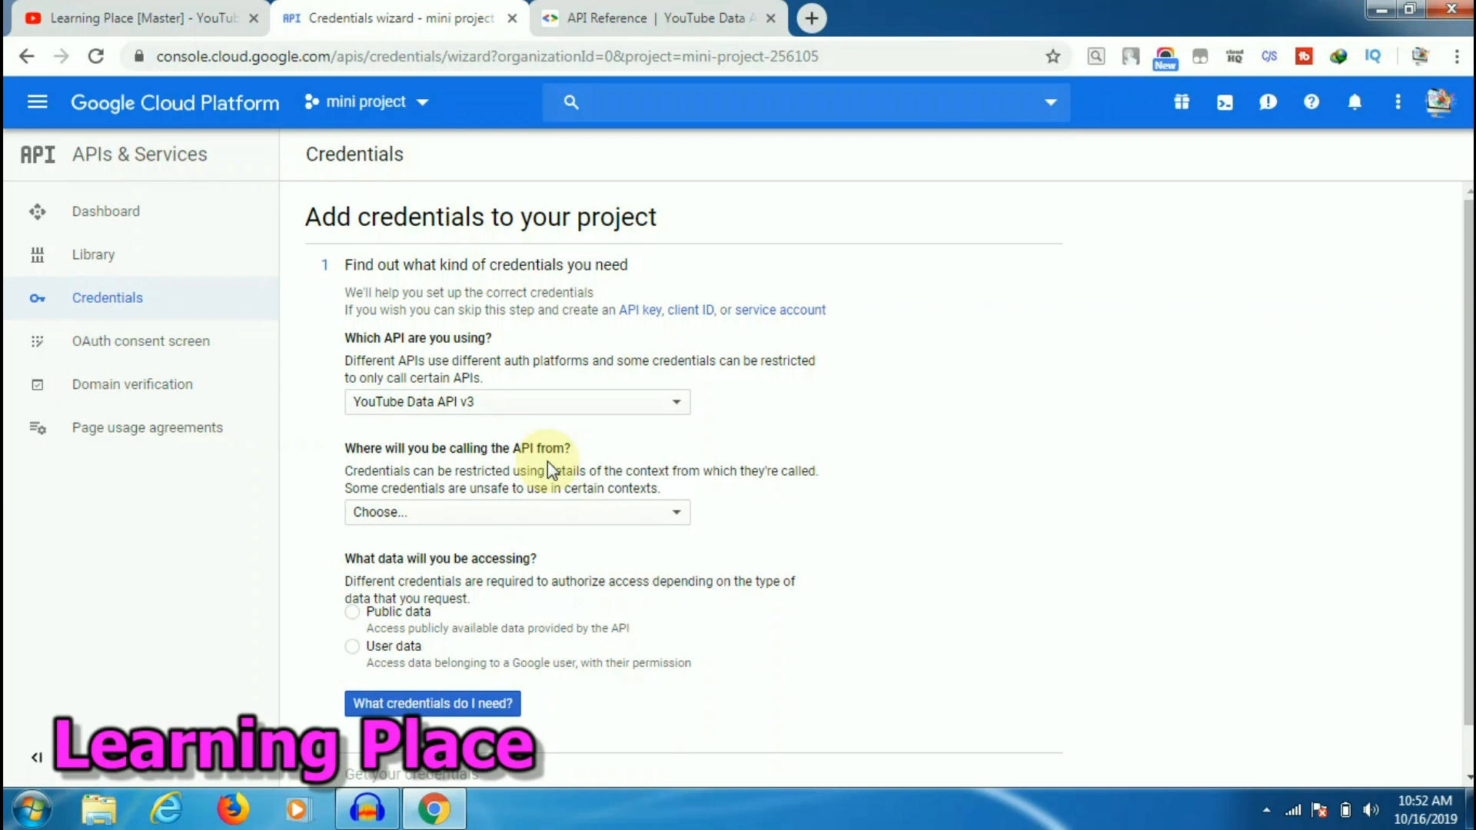
scroll(547, 461, down, 1)
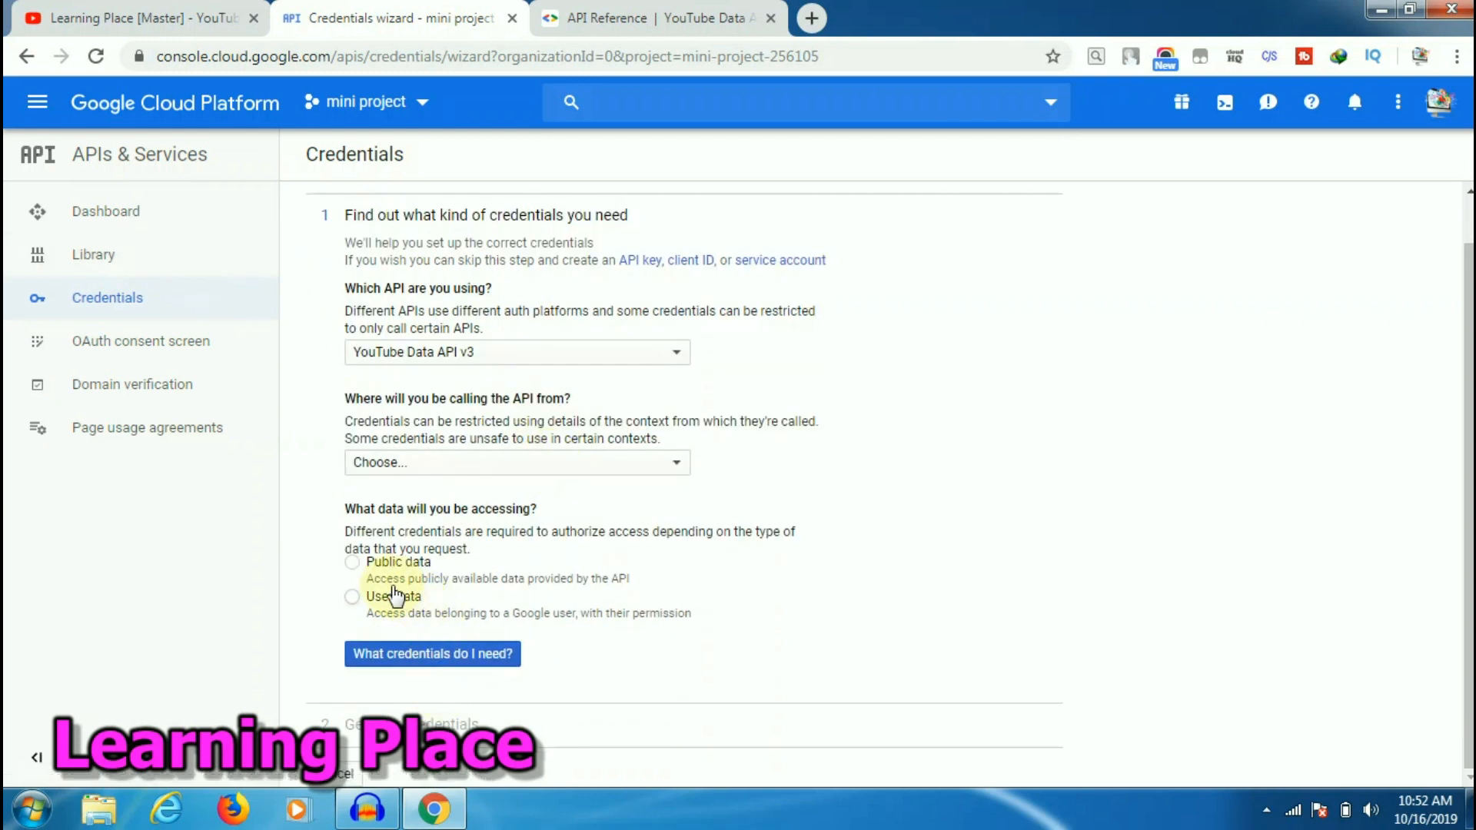
click(358, 562)
click(462, 462)
click(463, 462)
click(463, 462)
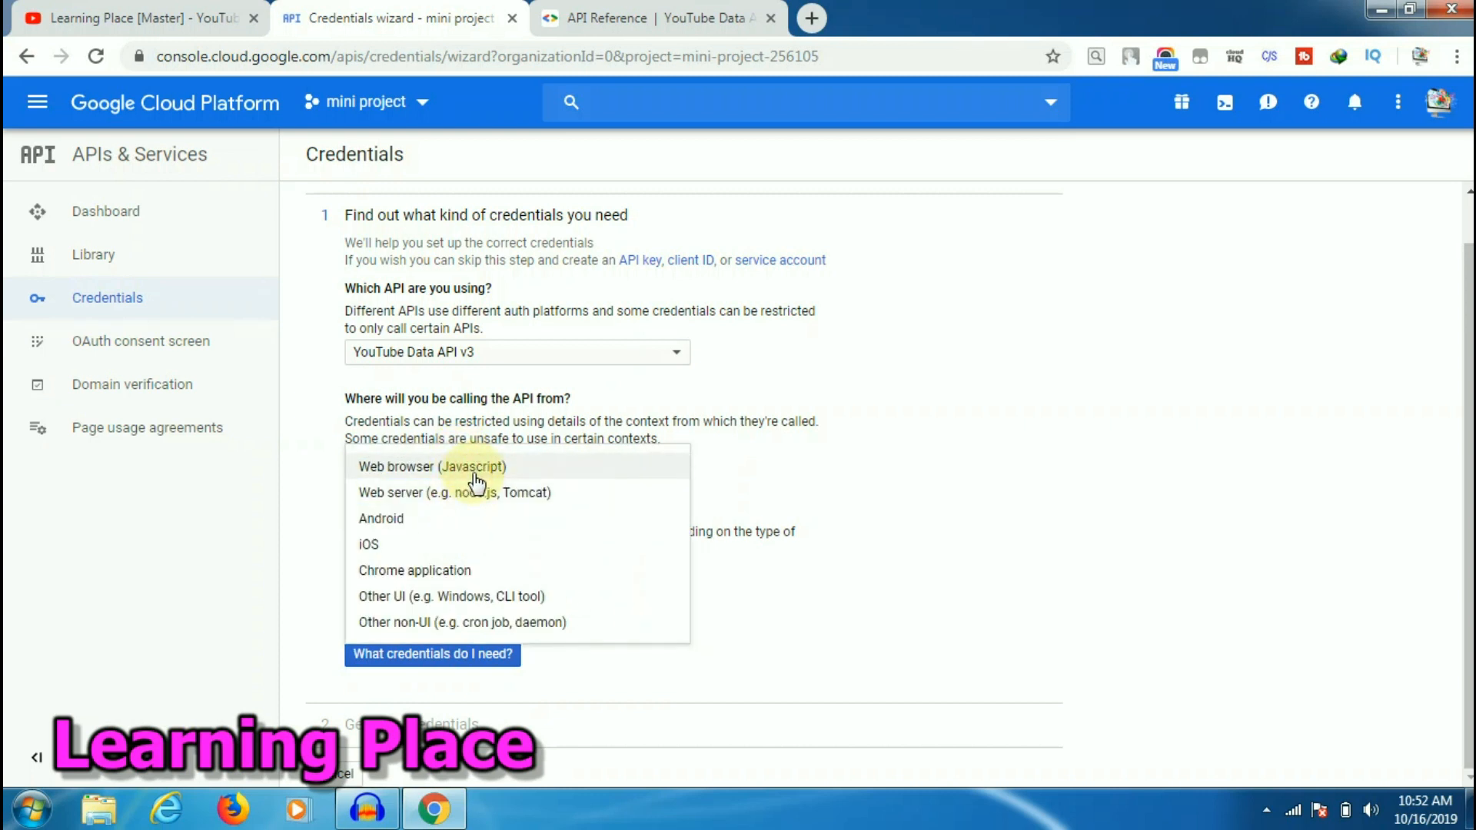
click(475, 479)
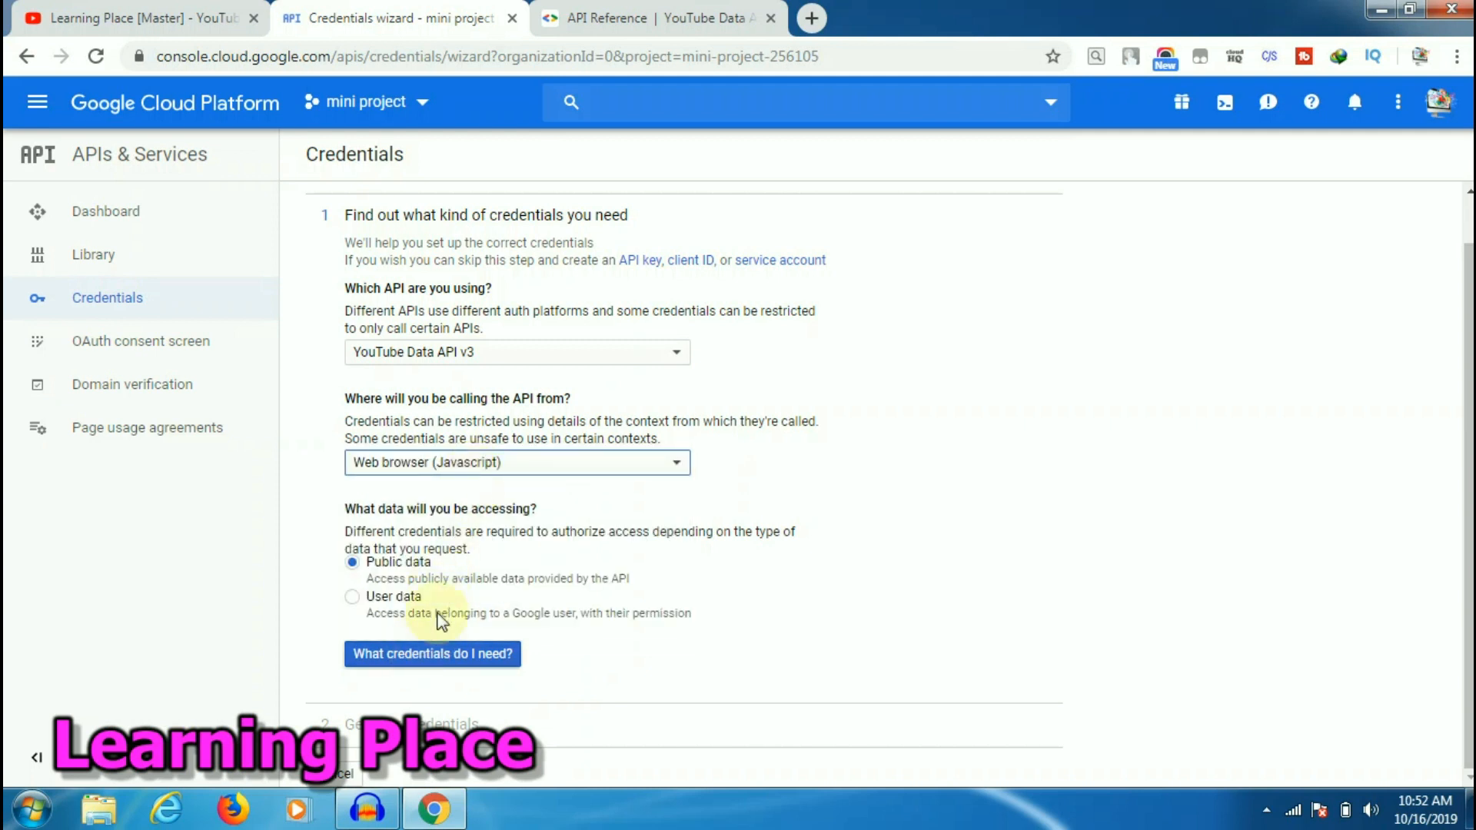
click(445, 655)
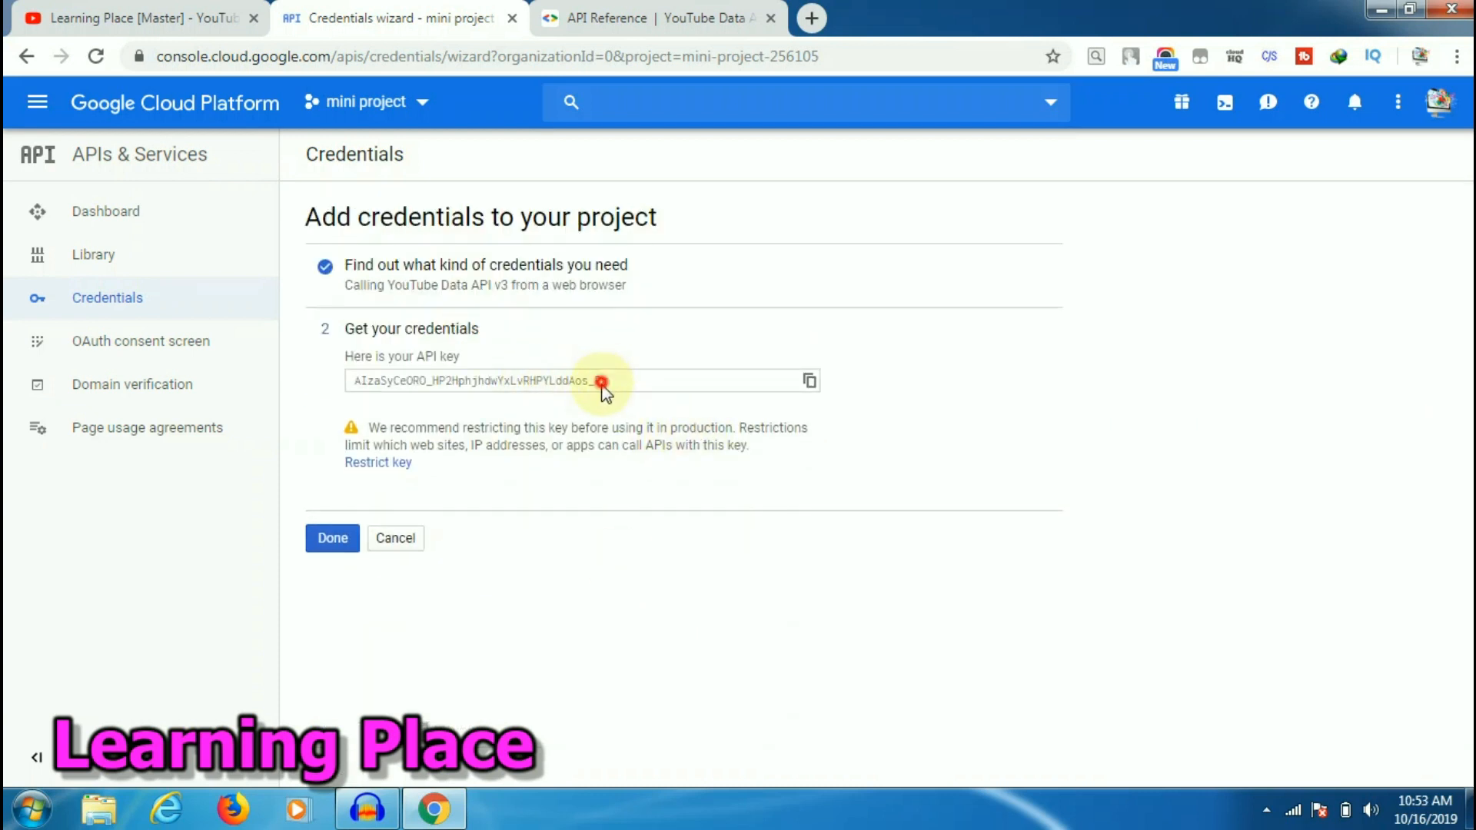
- Copy the generated API key and switch to Sublime Text
click(602, 382)
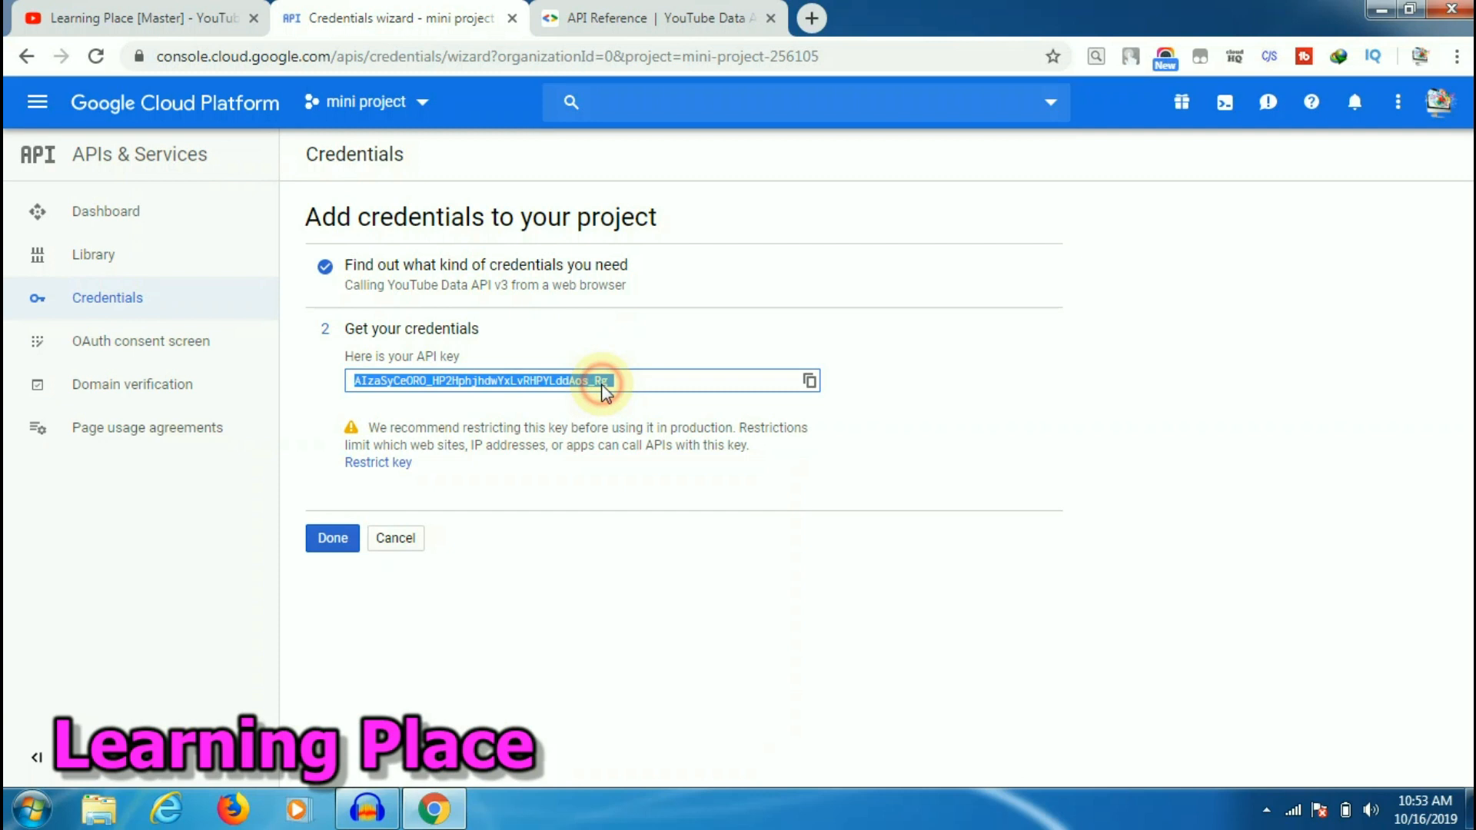
click(811, 382)
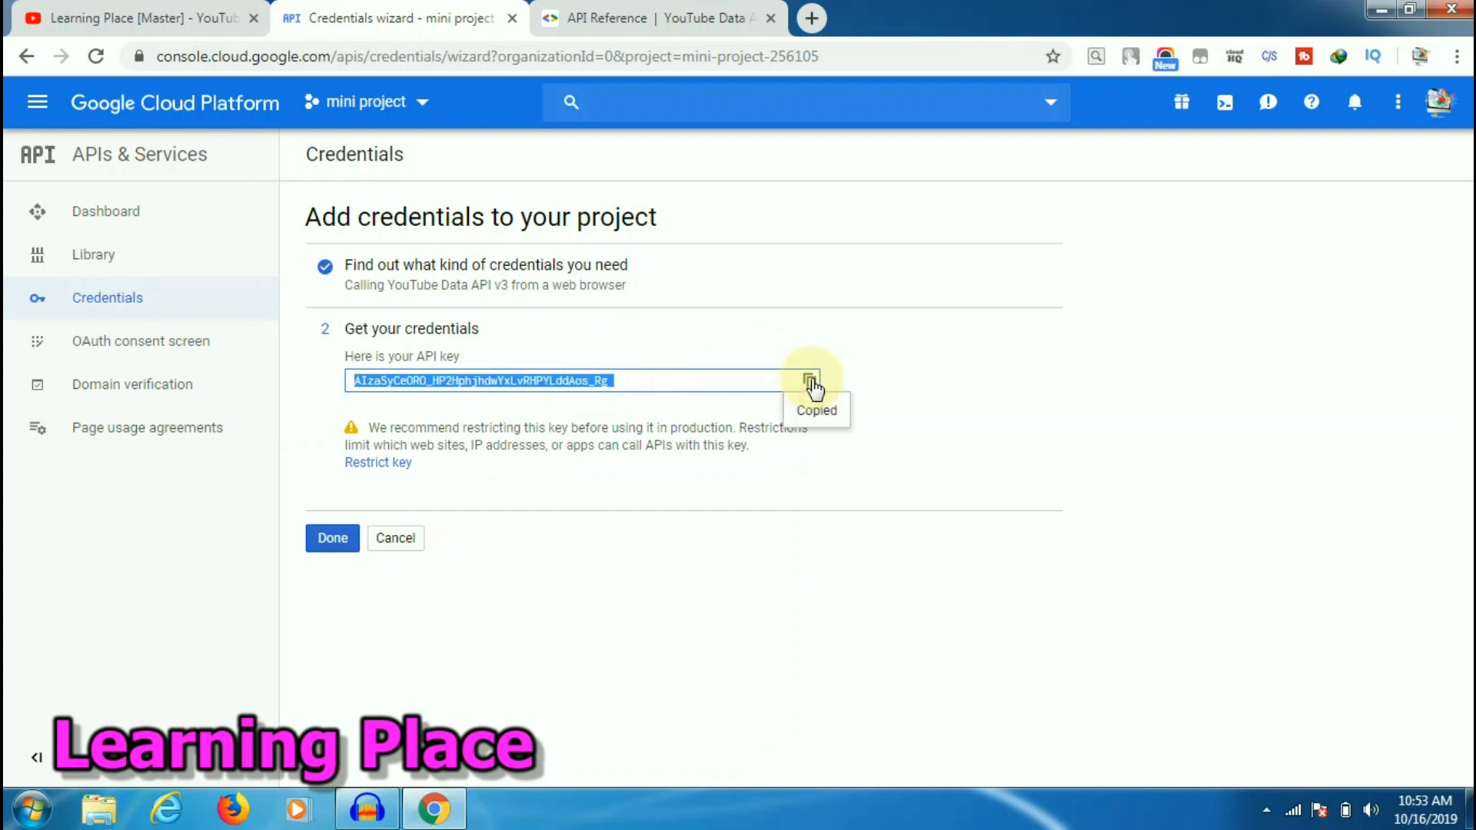
click(31, 807)
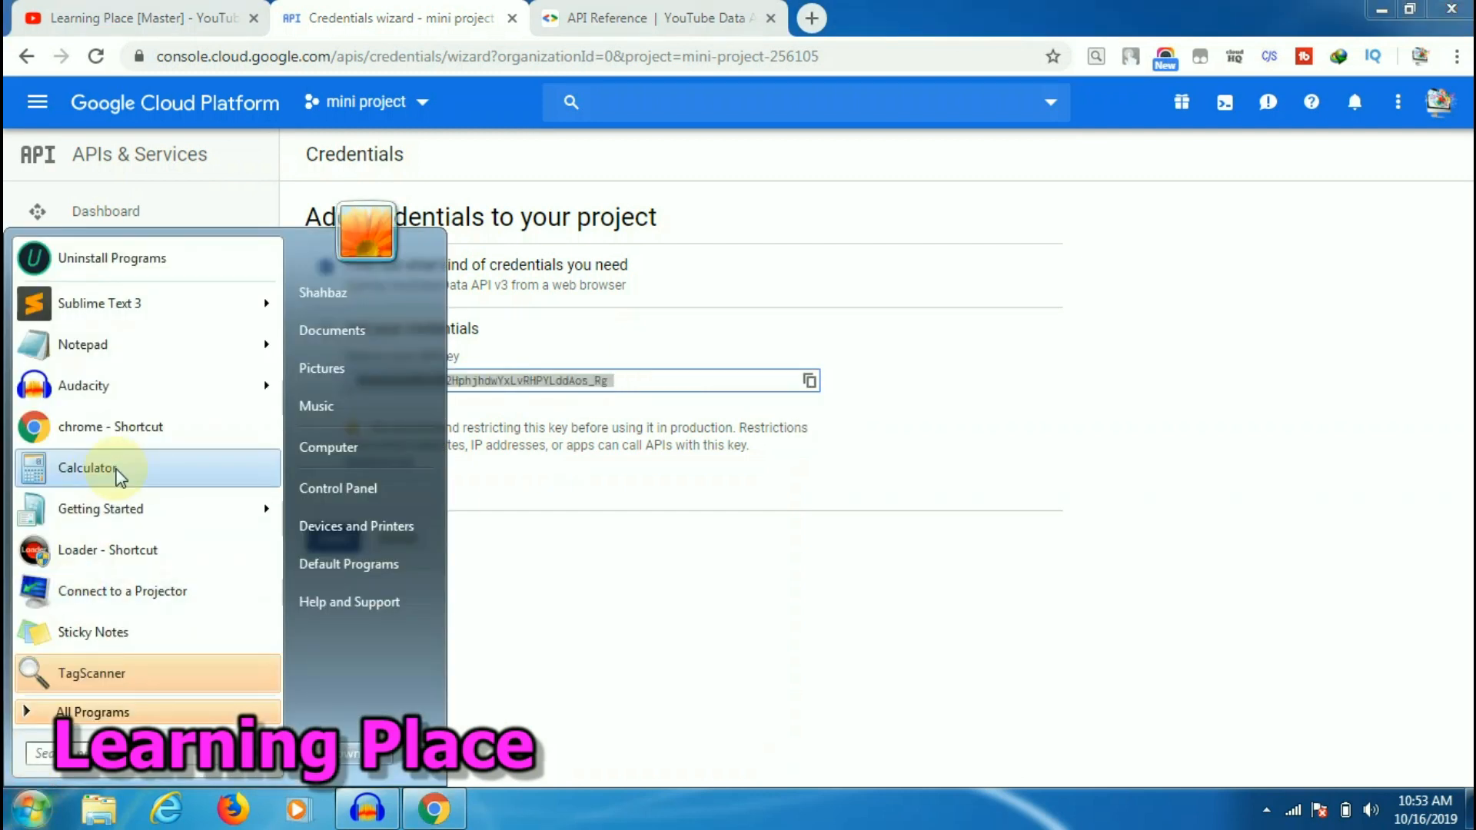
click(142, 323)
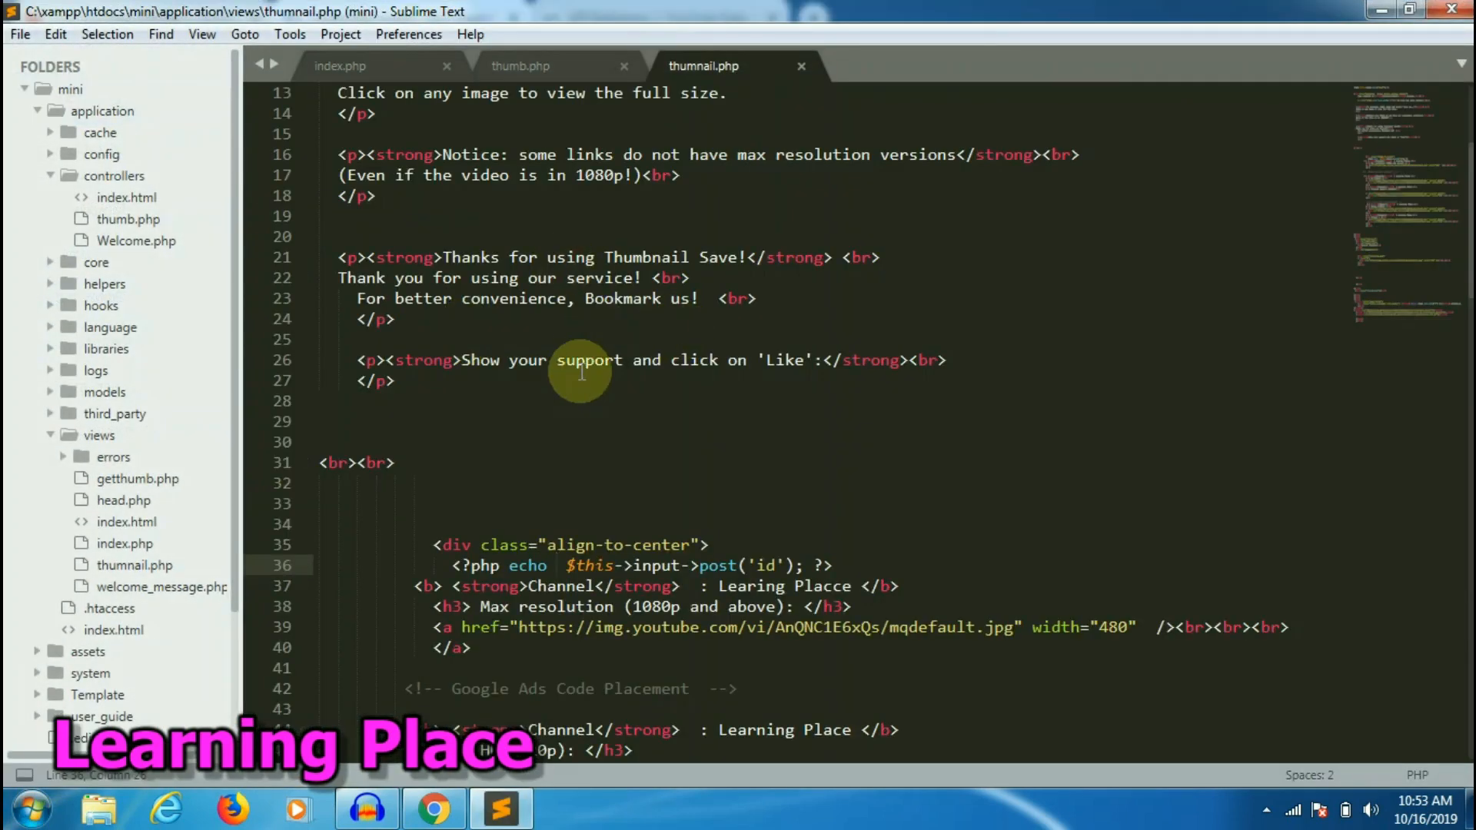
- Collapse the controllers folder, open index.html from the views folder and place the cursor at the end of its code
click(104, 195)
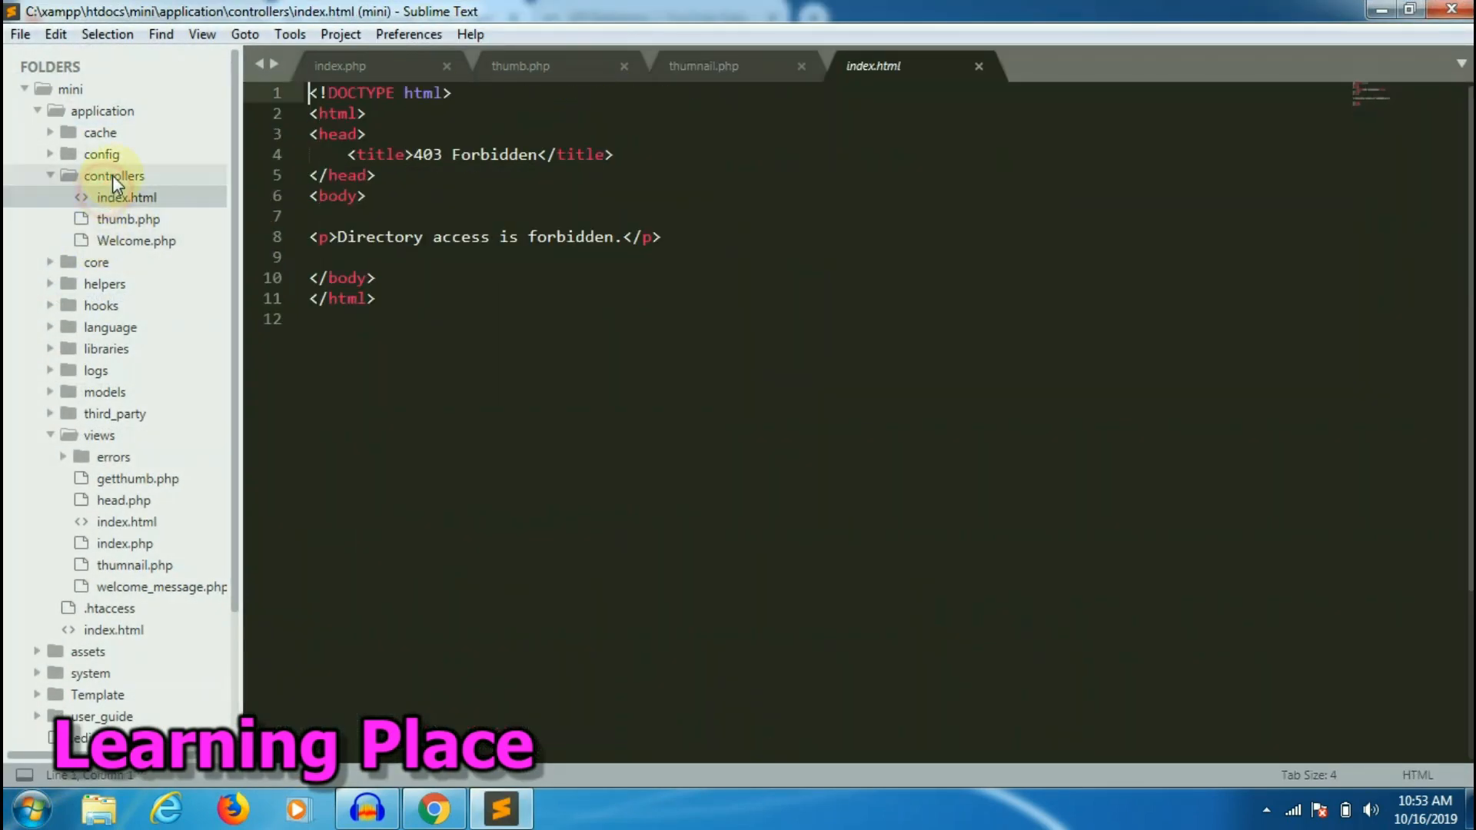
click(113, 175)
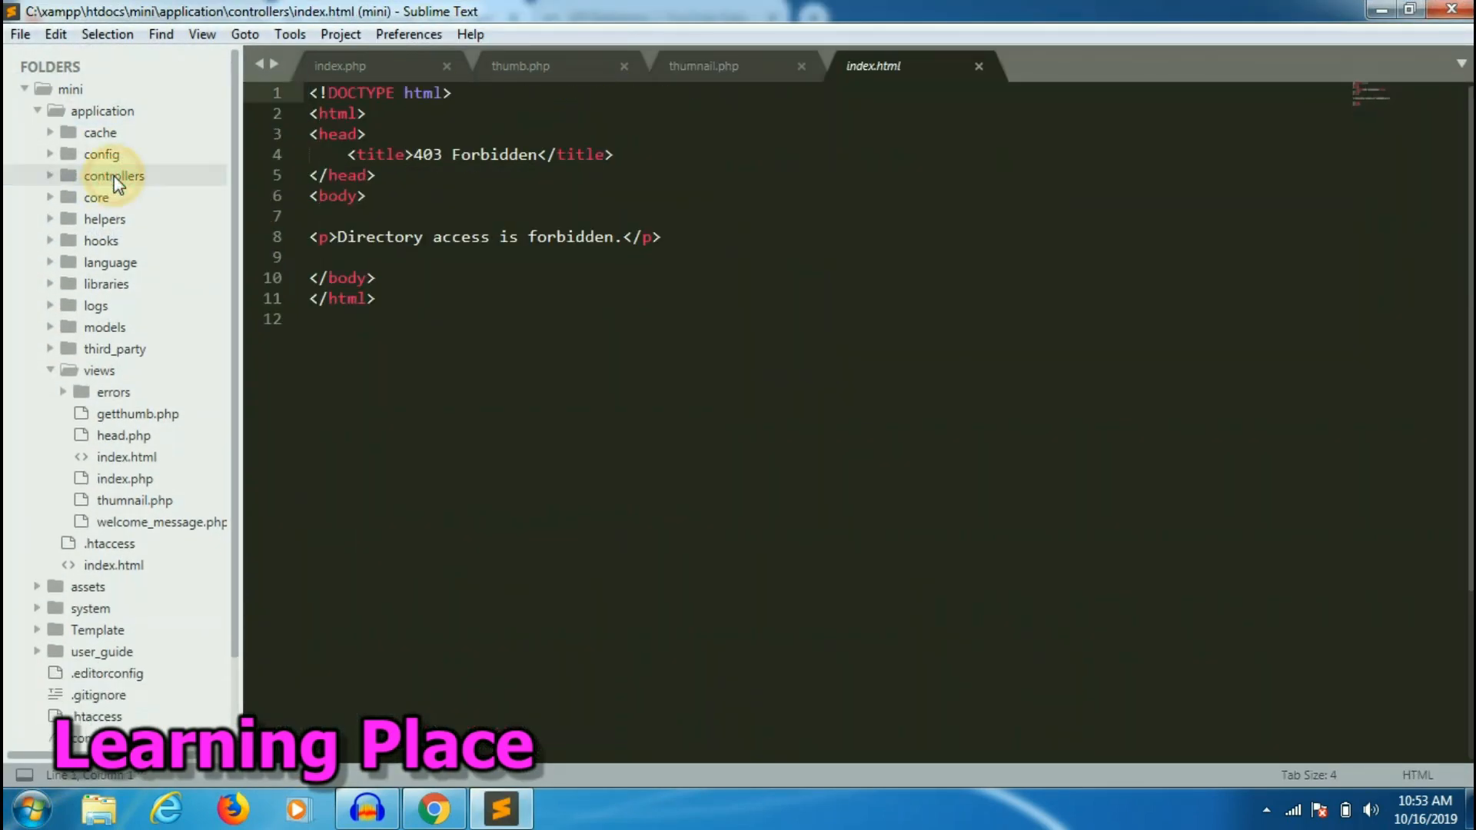
click(131, 452)
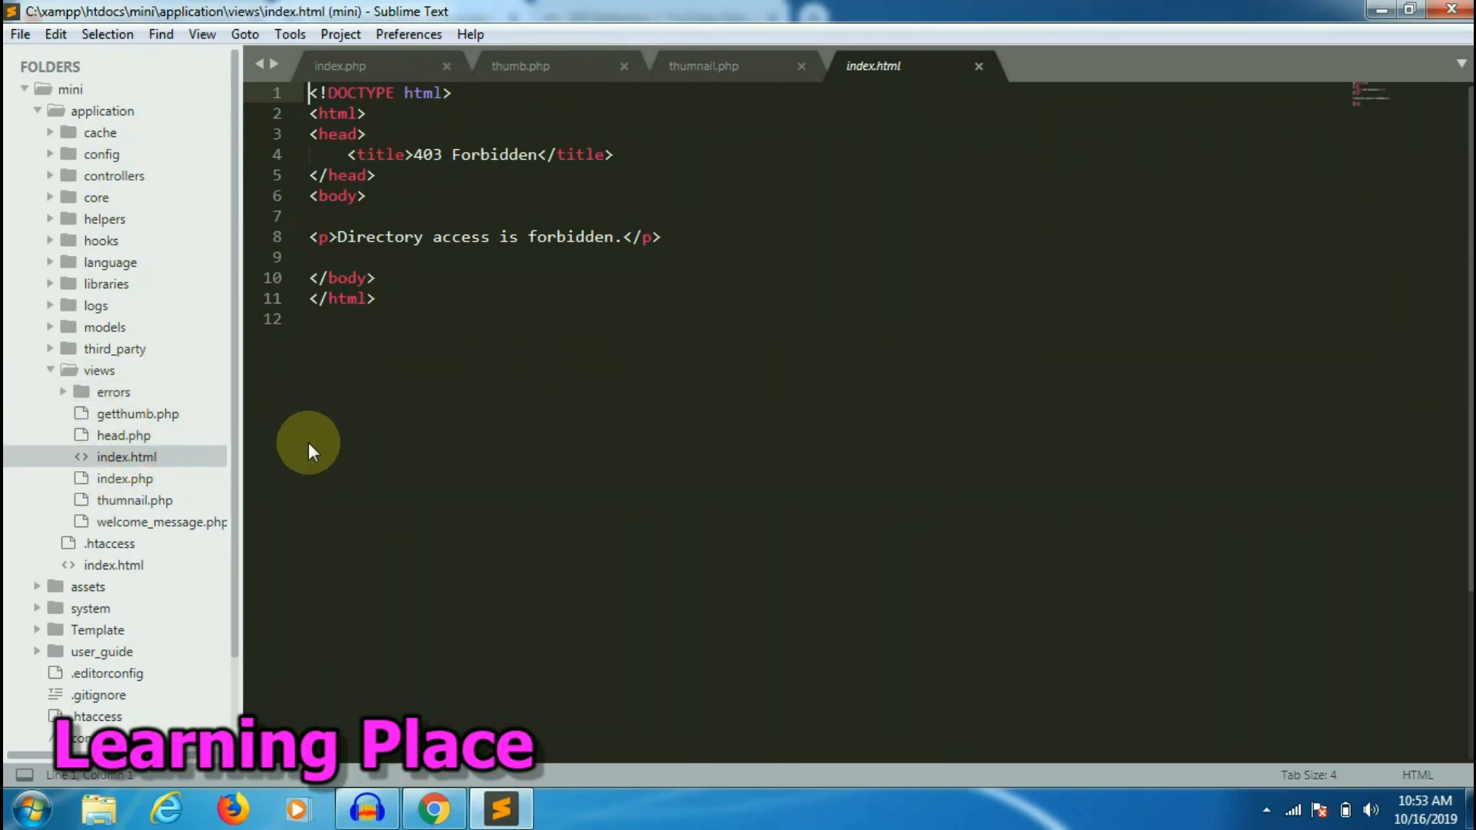
key(ctrl+a)
click(346, 382)
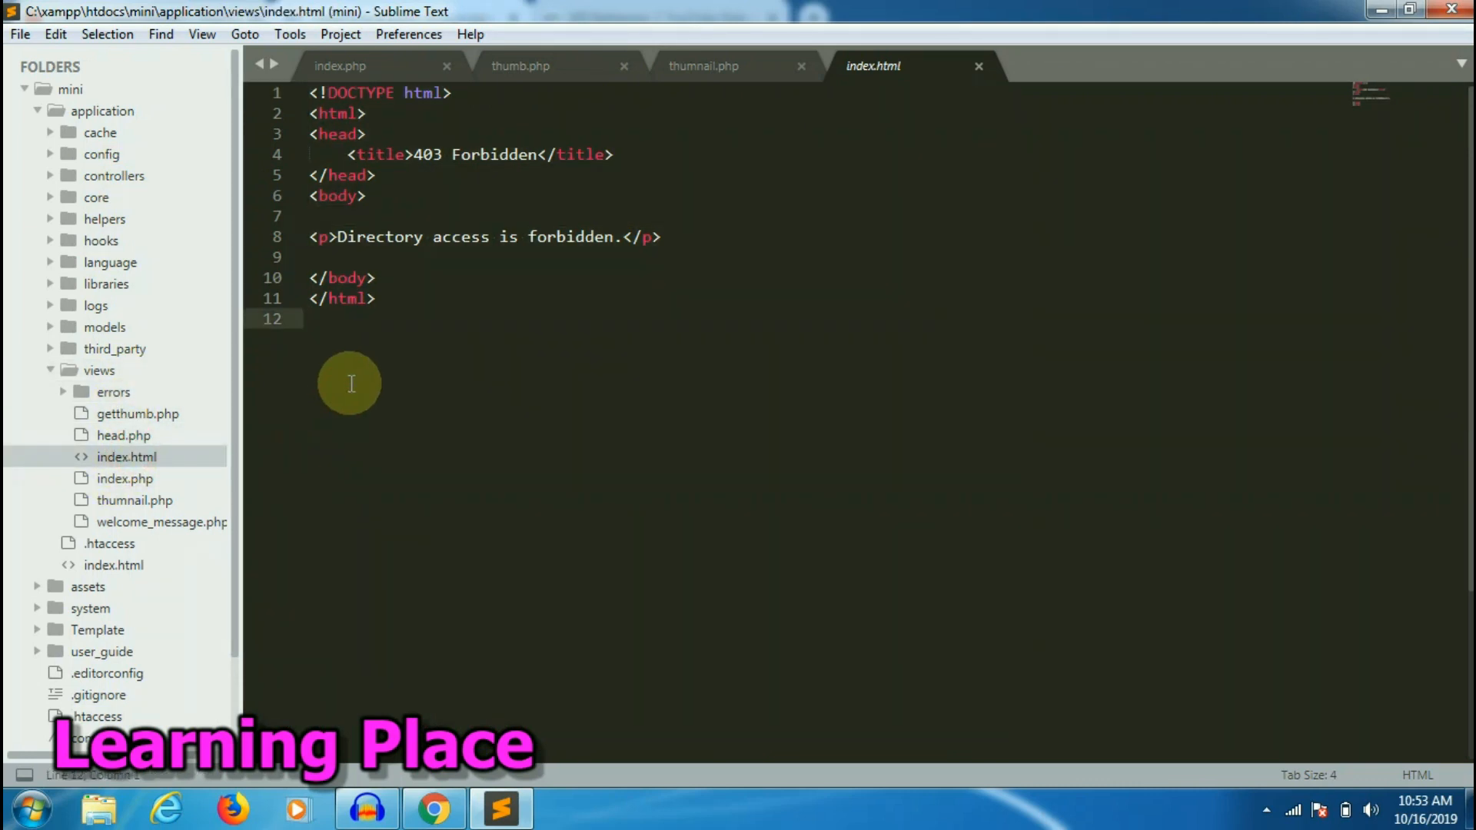
text(')
key(Return)
key(Return)
key(BackSpace)
key(BackSpace)
key(BackSpace)
key(BackSpace)
key(BackSpace)
key(Return)
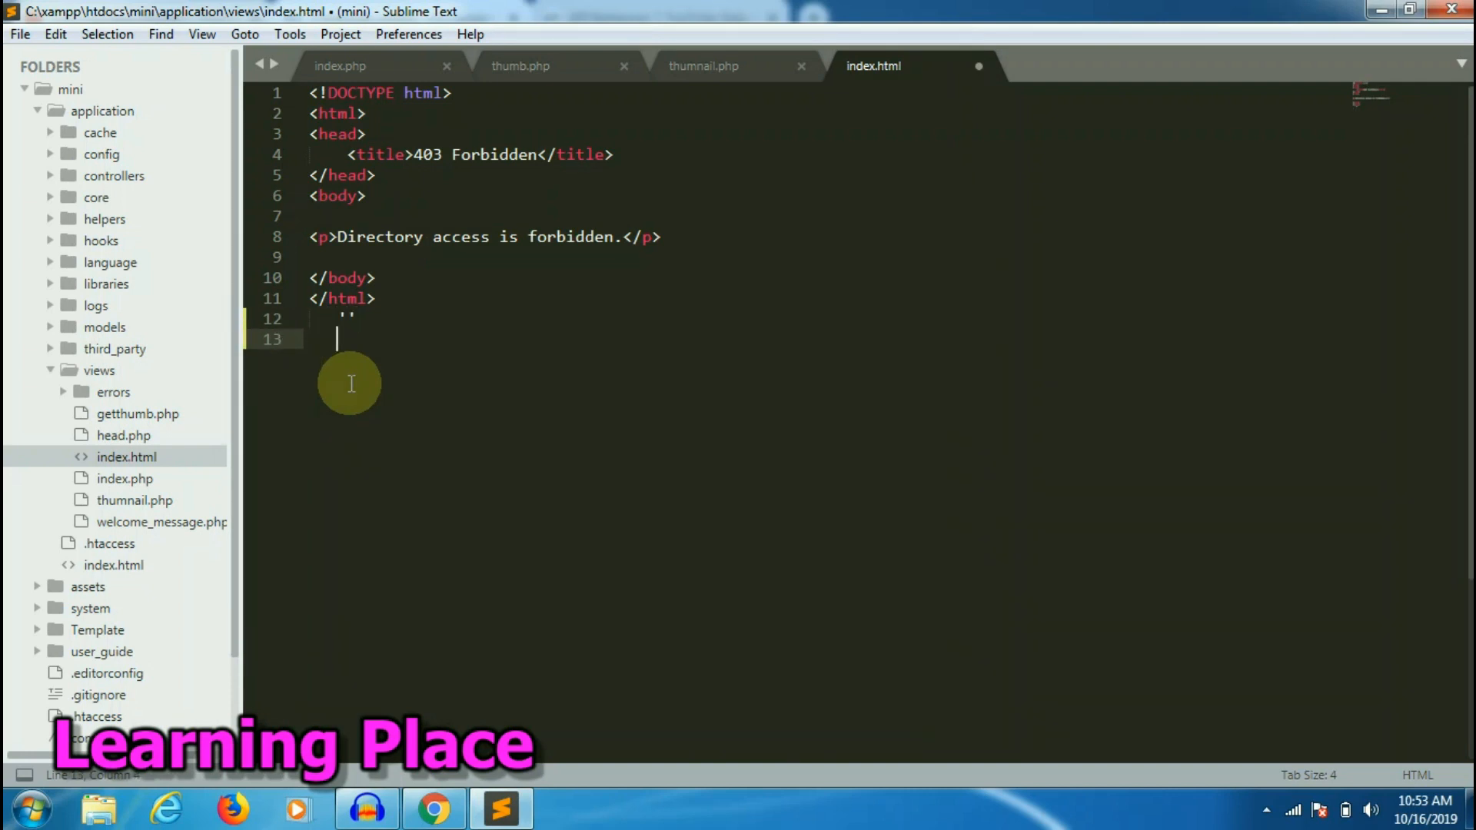
key(BackSpace)
key(BackSpace)
- Add "key =" followed by the copied API key a few lines below the closing html tag, and save and close index.html
key(Return)
key(Return)
key(Return)
key(Return)
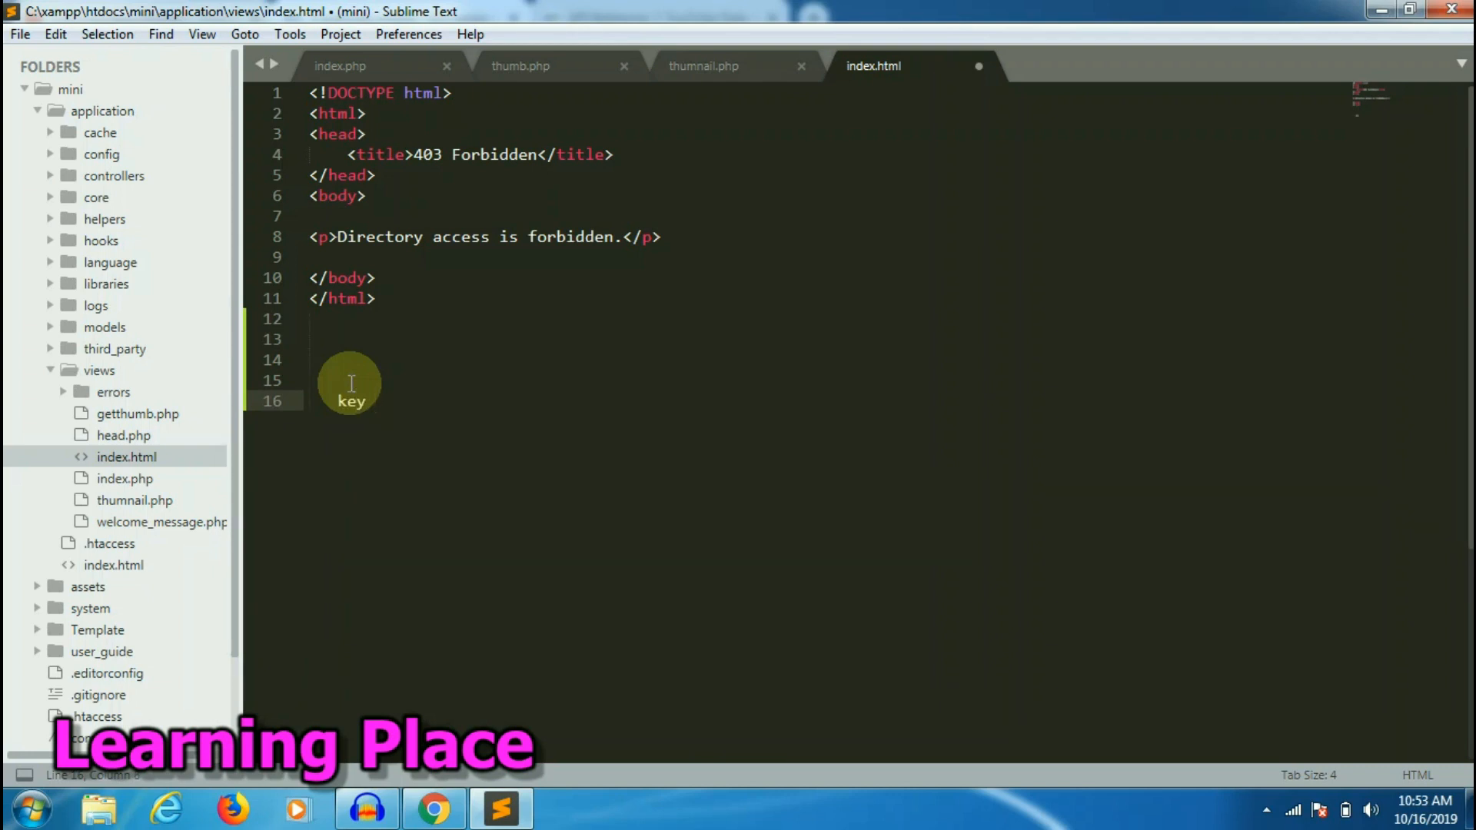
text(key =)
key(ctrl+v)
key(ctrl+s)
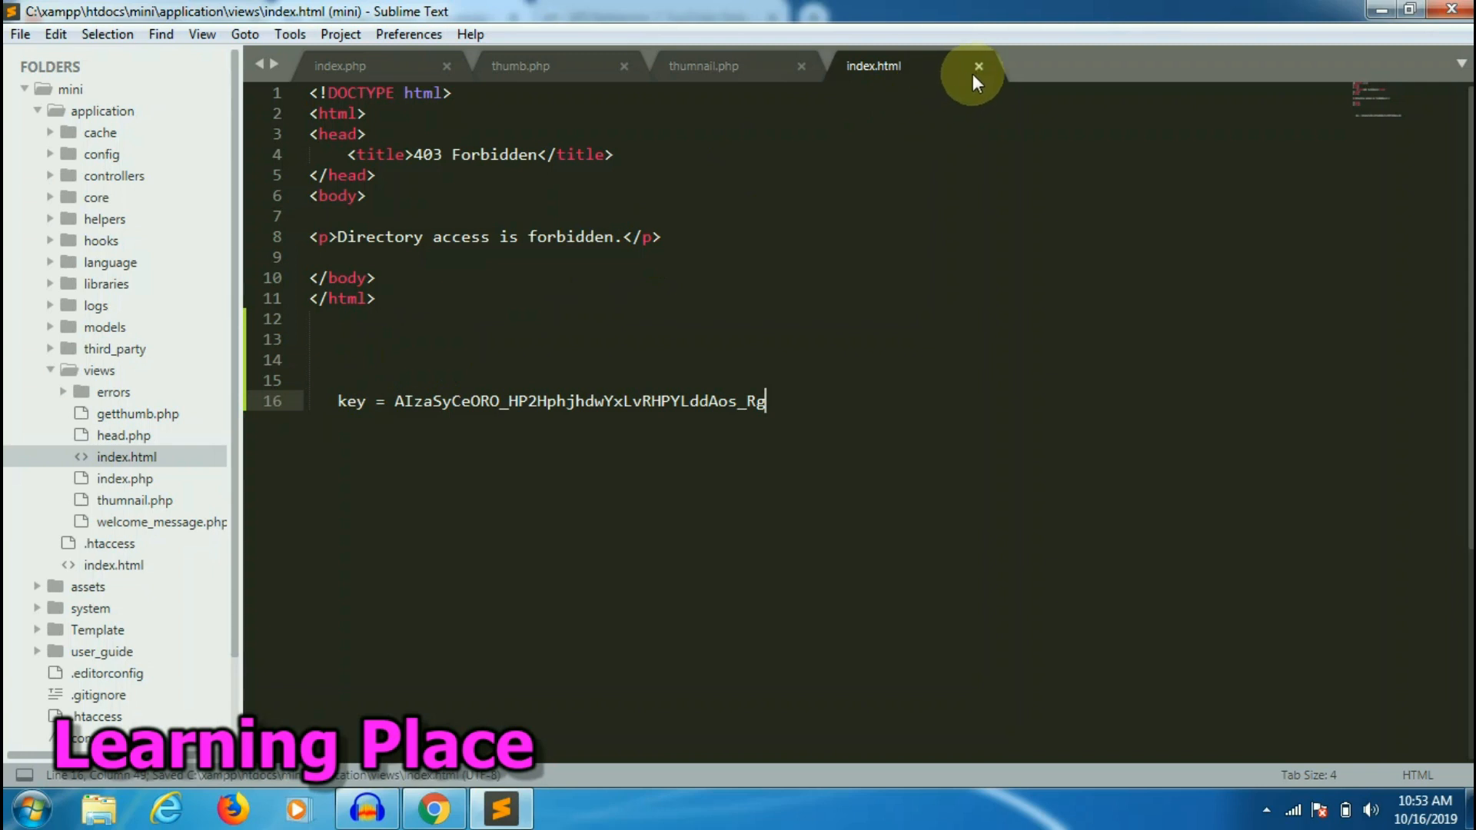
click(978, 71)
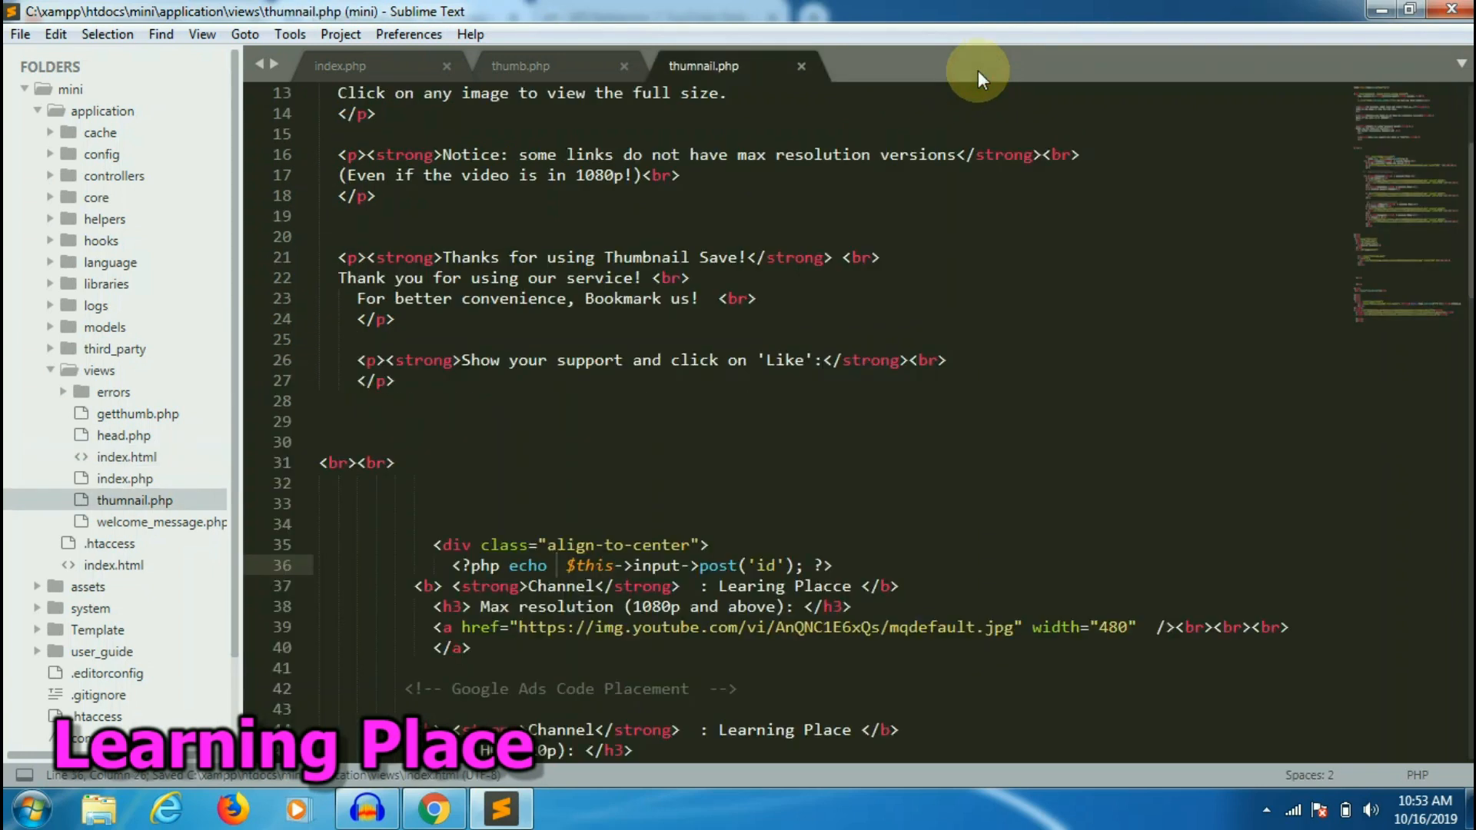
scroll(790, 611, up, 4)
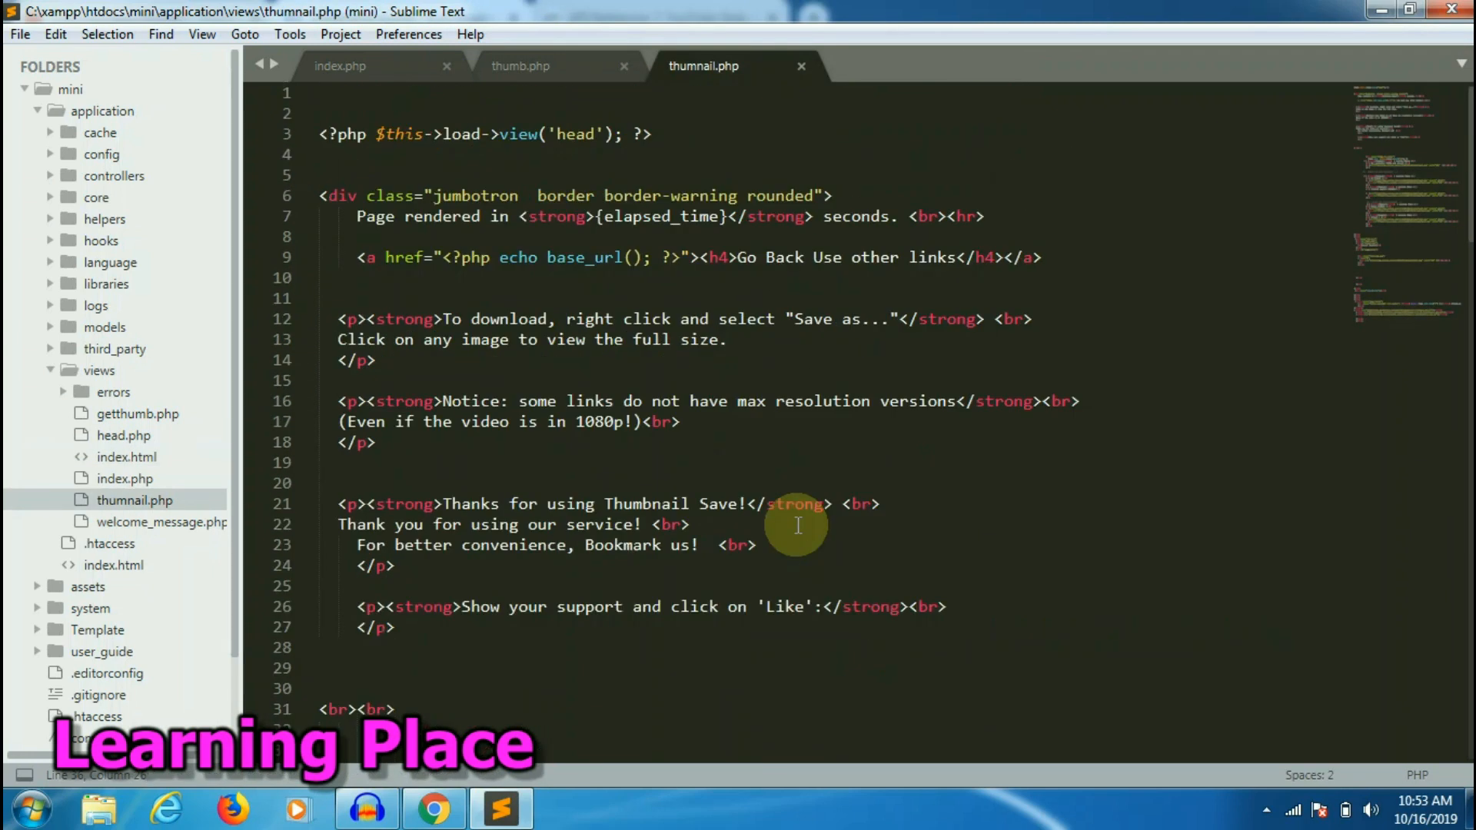